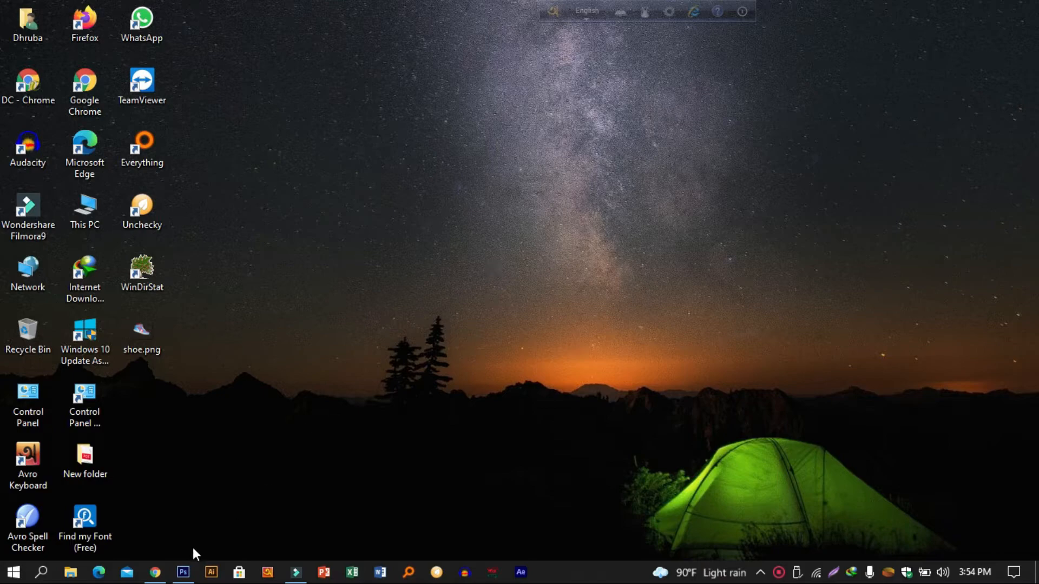
Switch to Photoshop and remove the larger spots on the cheek, neck, upper lip area and forehead with the Spot Healing Brush
left_click(183, 573)
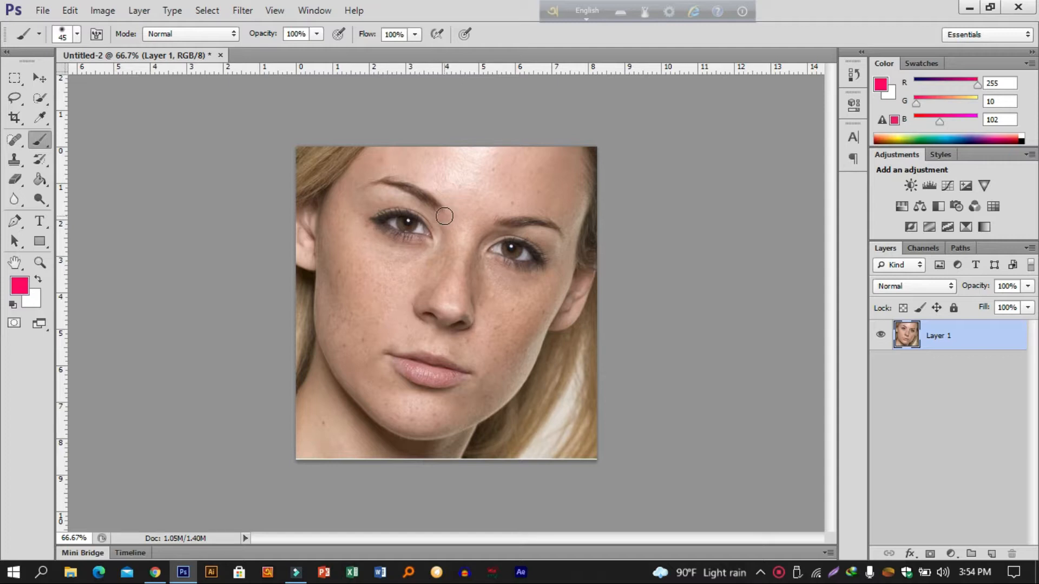
left_click(14, 140)
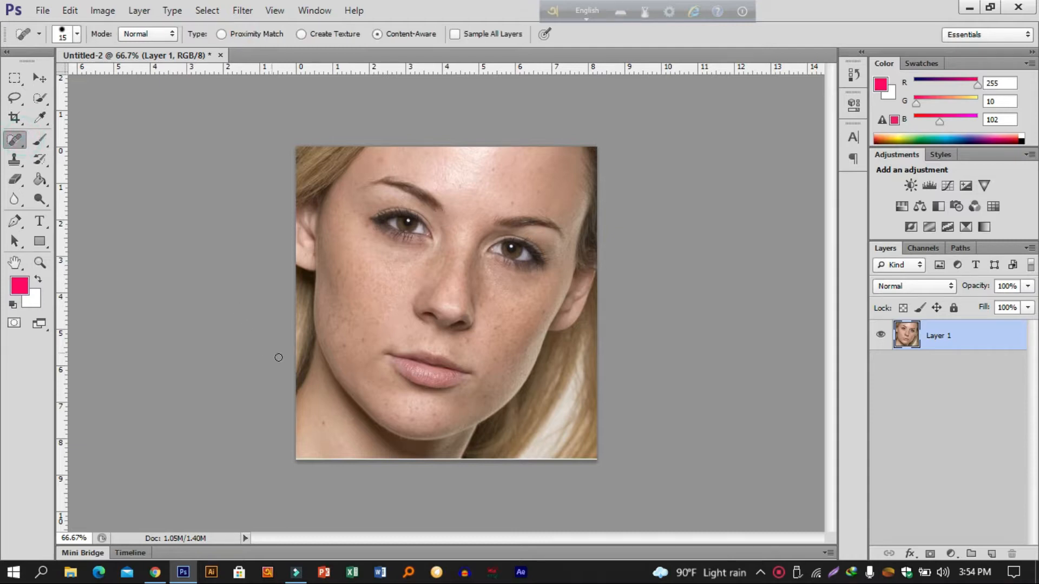
left_click(344, 345)
left_click(363, 340)
left_click(378, 326)
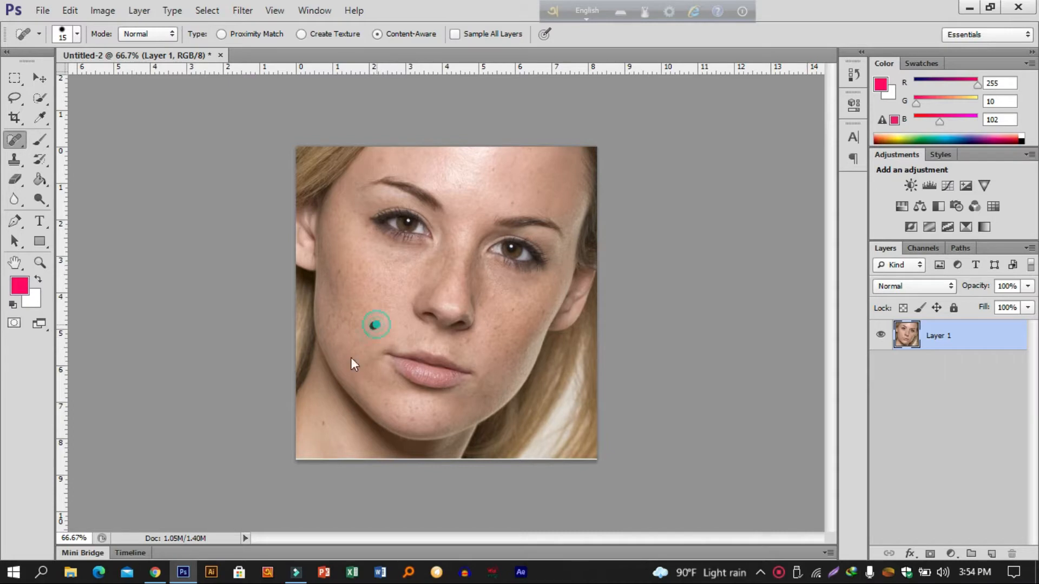
left_click(323, 423)
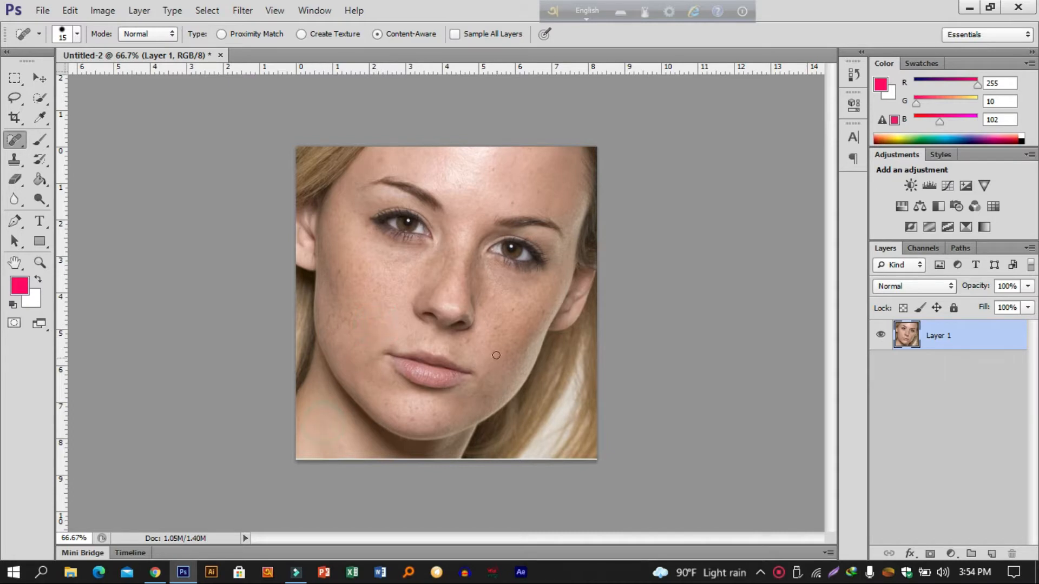
left_click(468, 341)
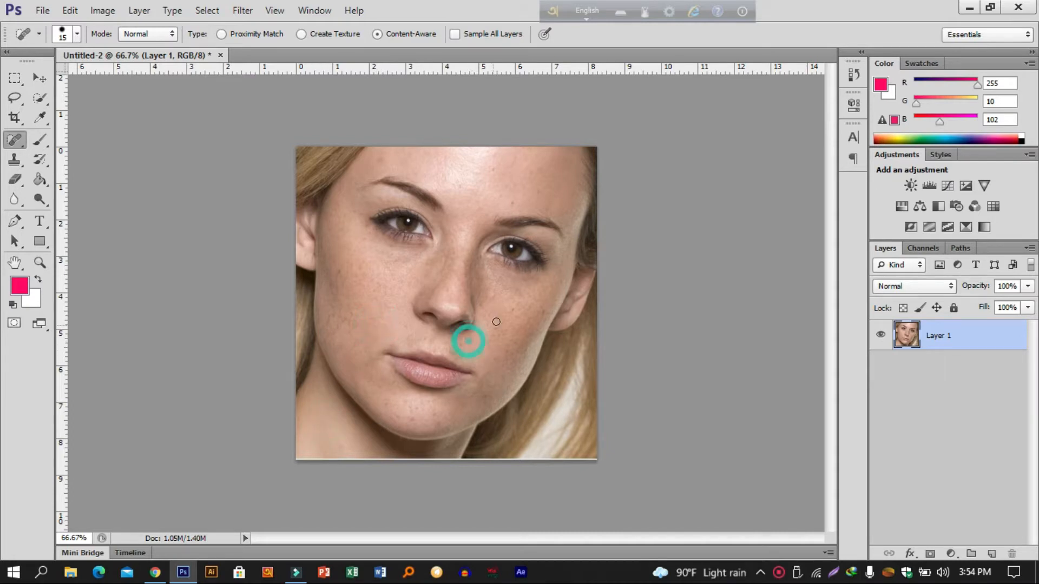
left_click(514, 203)
left_click(403, 161)
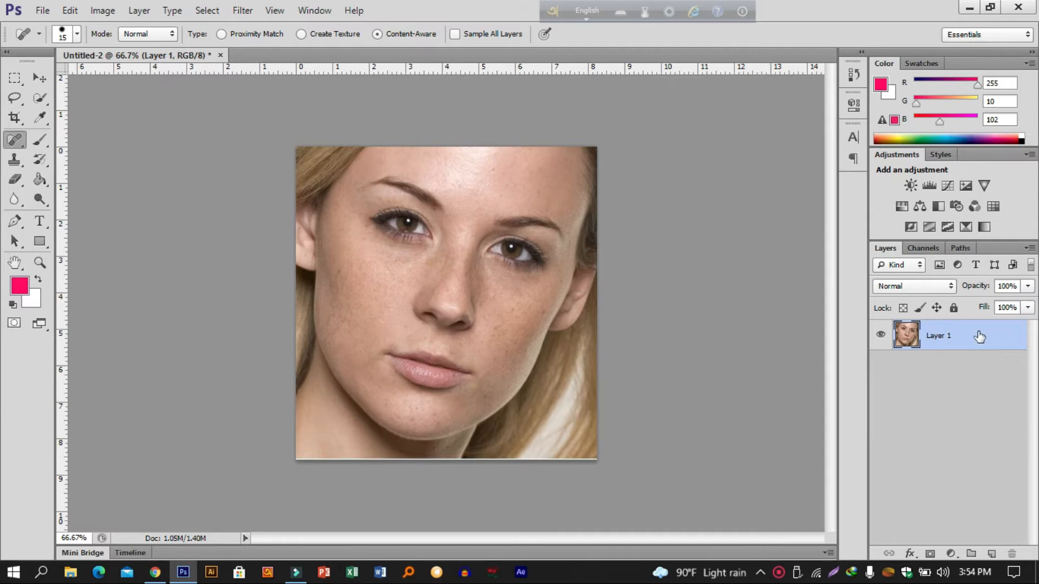
Duplicate Layer 1 and apply Shadows/Highlights to the copy with a 35% shadow amount, 50% tonal width and a larger shadow radius
key("ctrl+j")
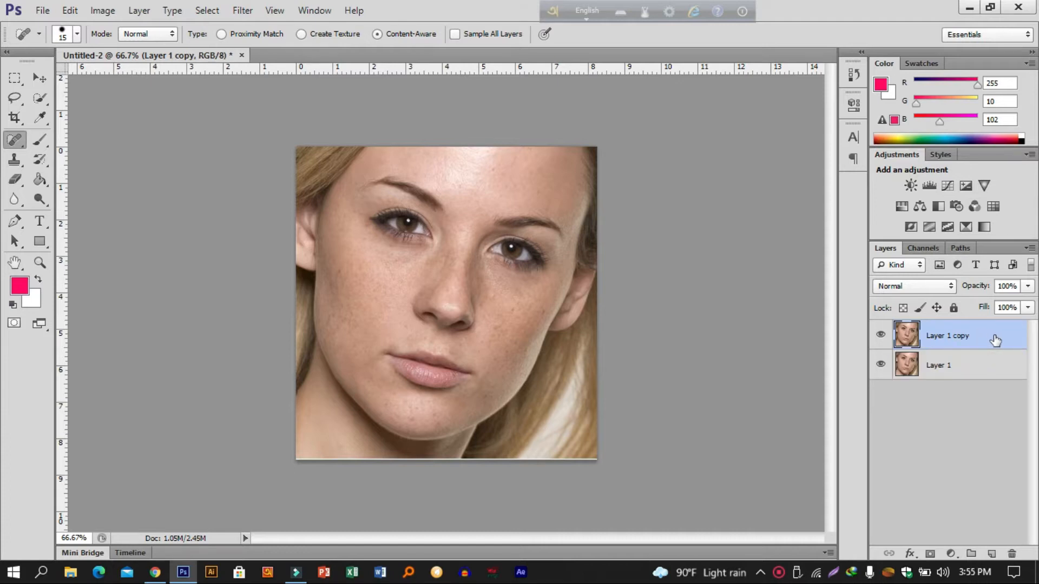
left_click(102, 10)
mouse_move(142, 19)
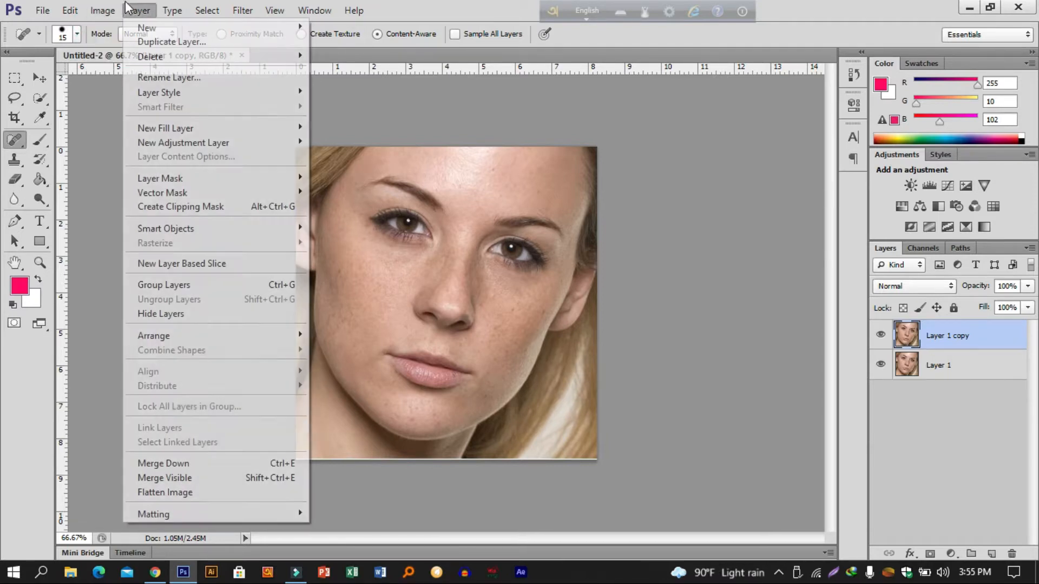
mouse_move(106, 52)
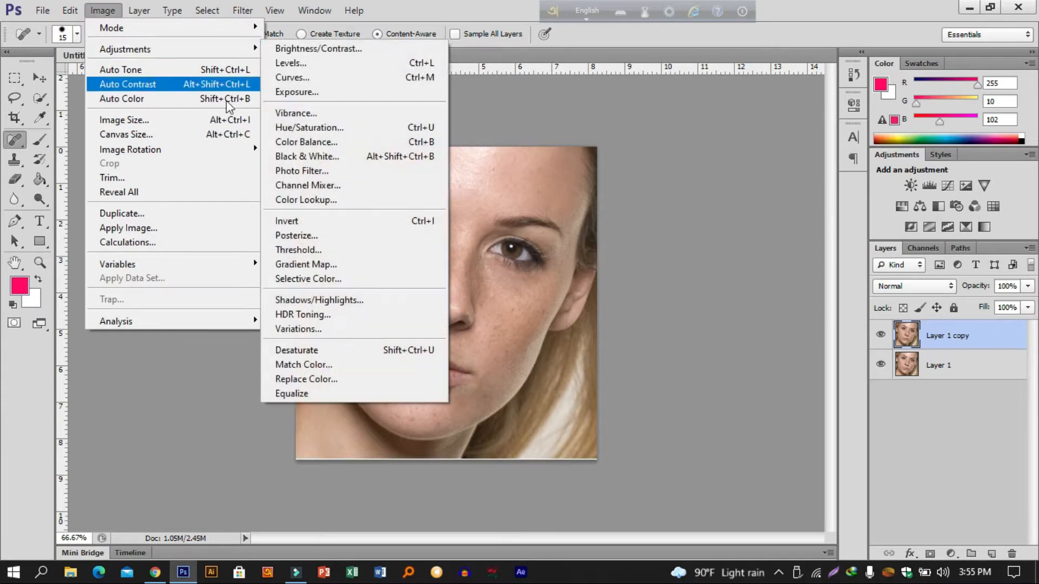
left_click(338, 300)
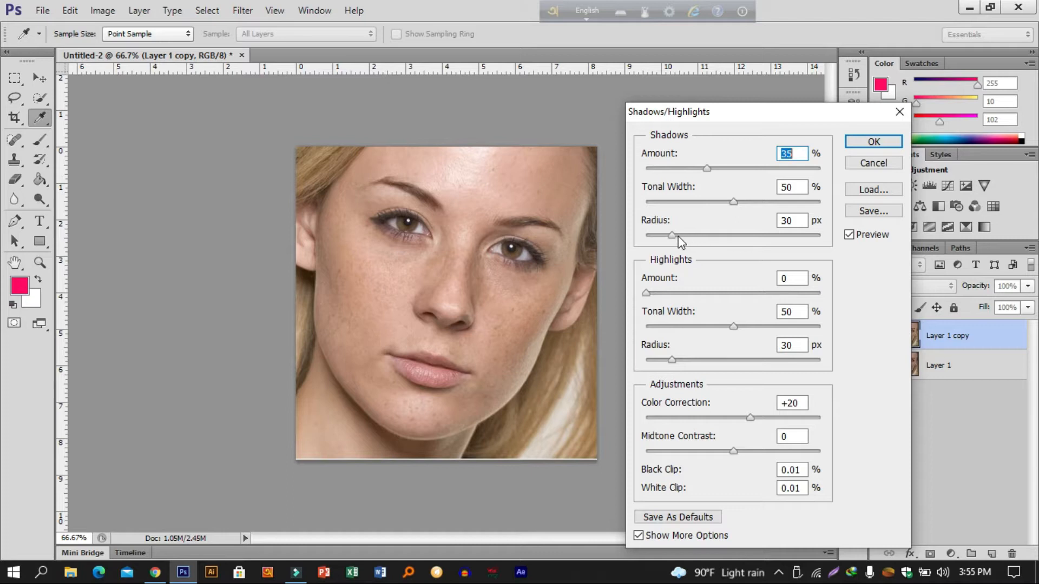
left_click_drag(671, 235, 741, 247)
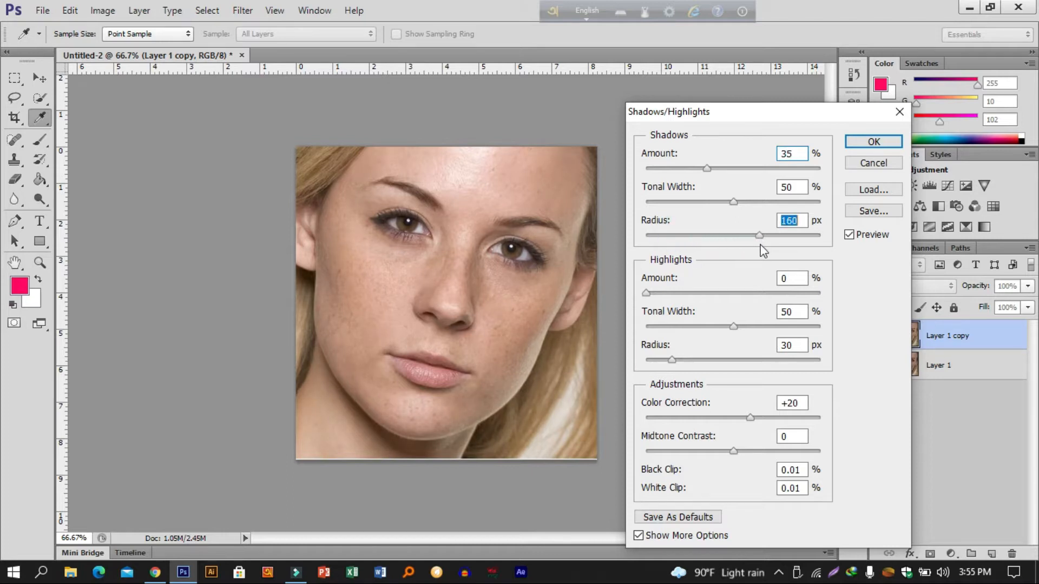
left_click_drag(765, 237, 741, 230)
left_click(866, 143)
key("j")
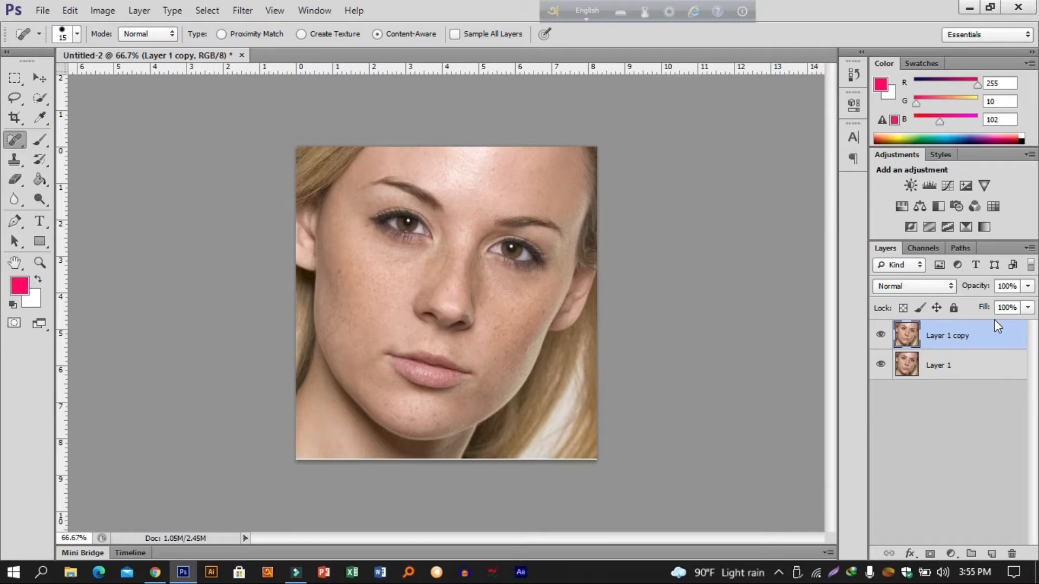
Duplicate Layer 1 copy, invert the new layer's colours and set its blend mode to Vivid Light
key("ctrl+j")
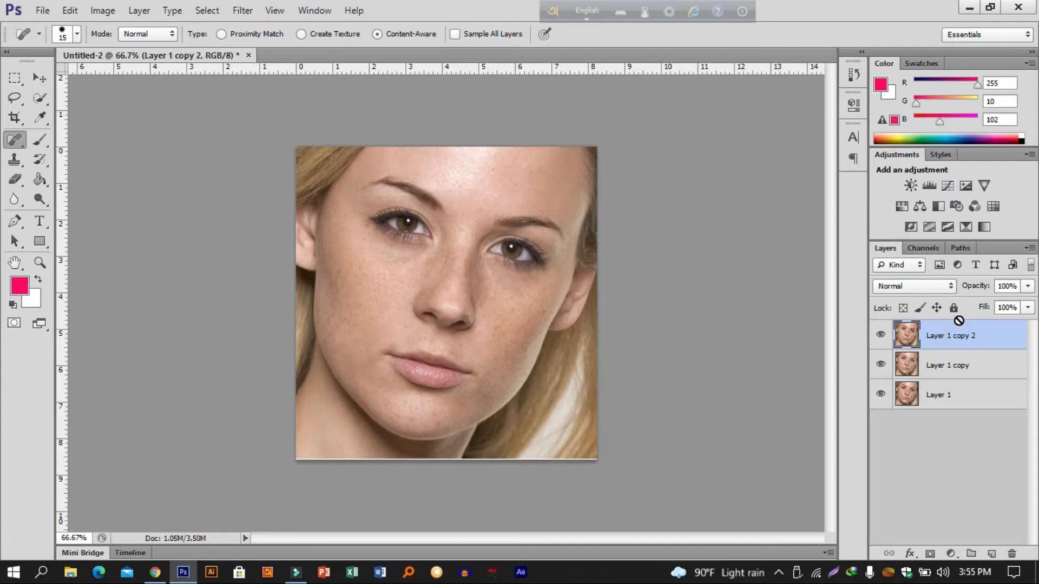
key("ctrl+i")
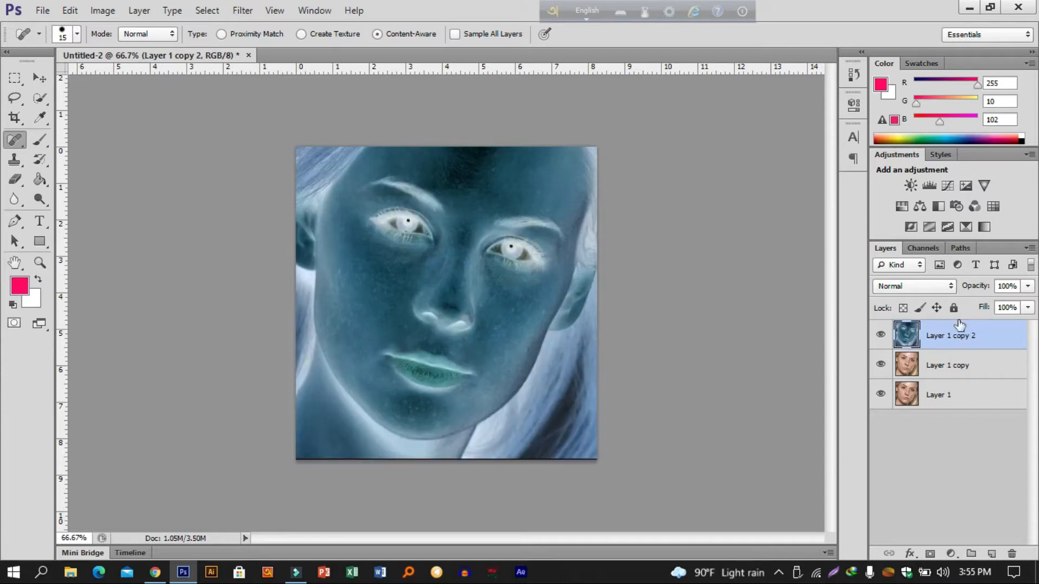
left_click(941, 286)
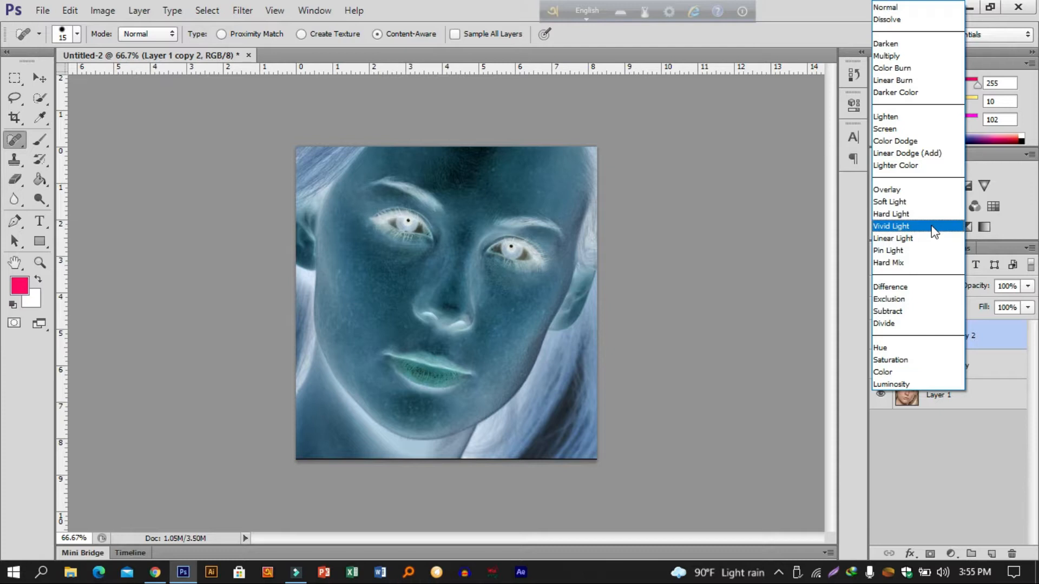
left_click(933, 227)
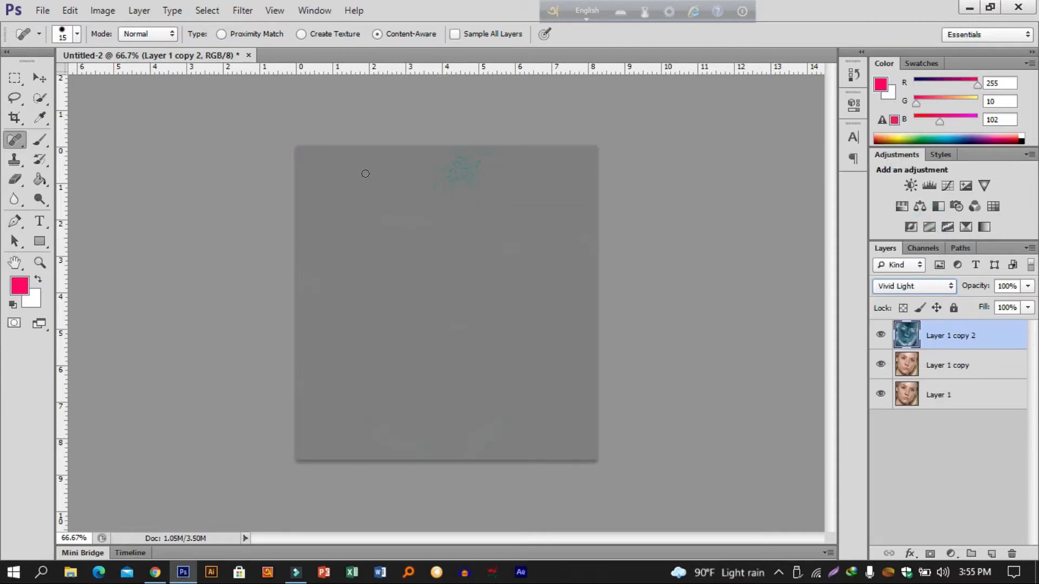
Apply a High Pass filter with a 7.8 pixel radius to Layer 1 copy 2
left_click(248, 12)
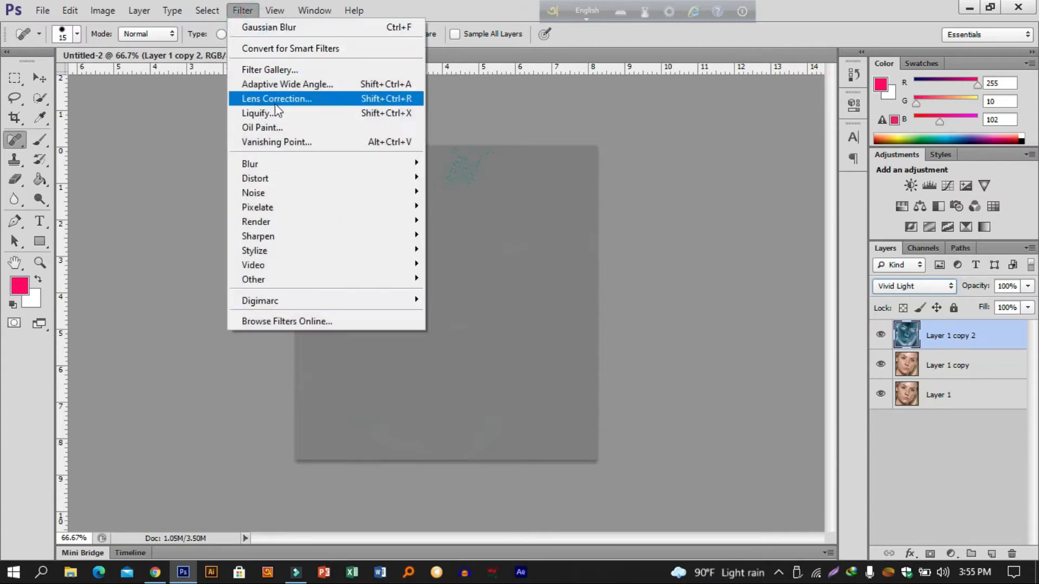
mouse_move(328, 280)
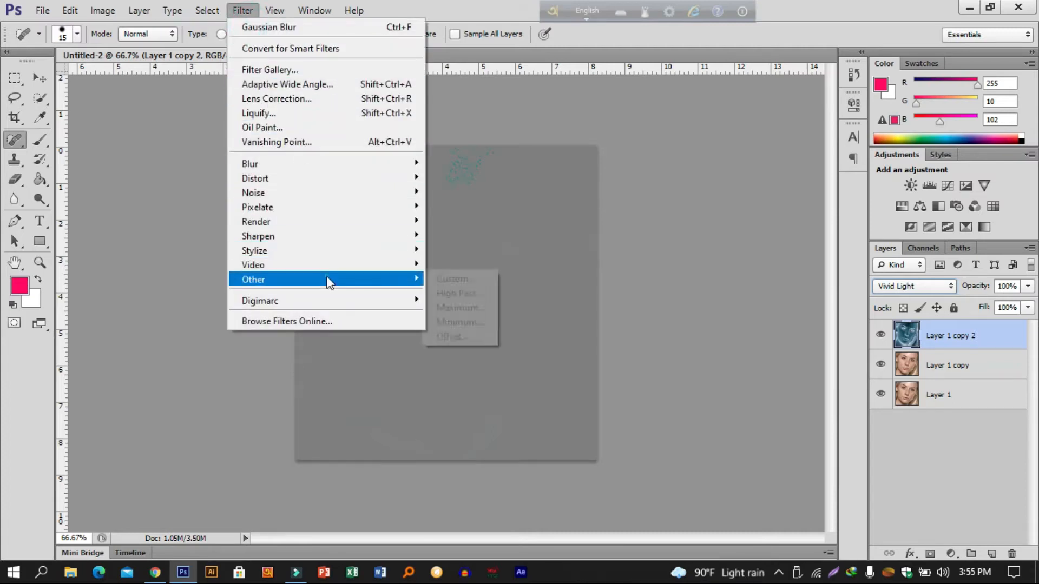
left_click(448, 294)
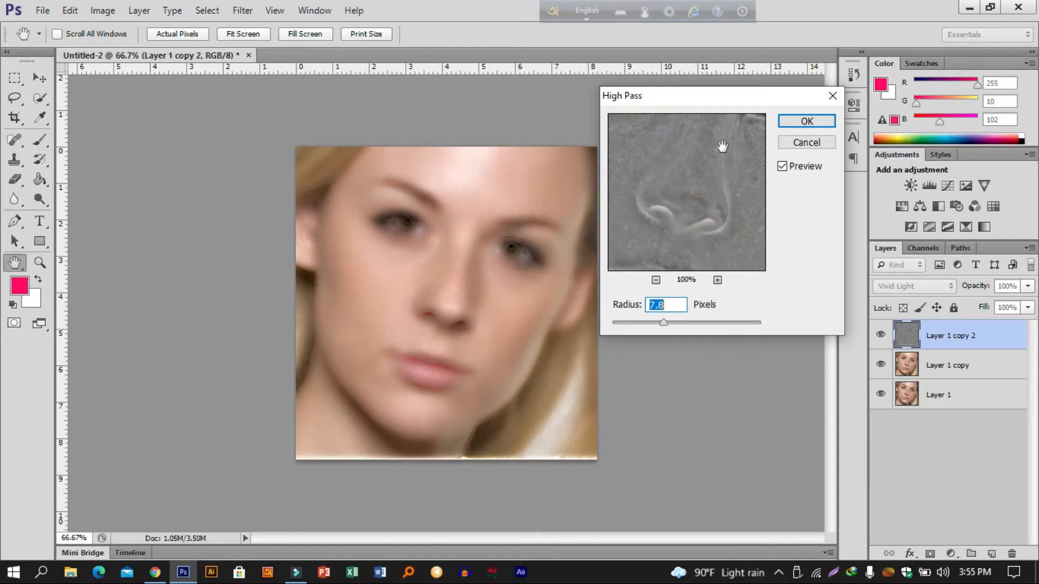
left_click_drag(719, 103, 800, 95)
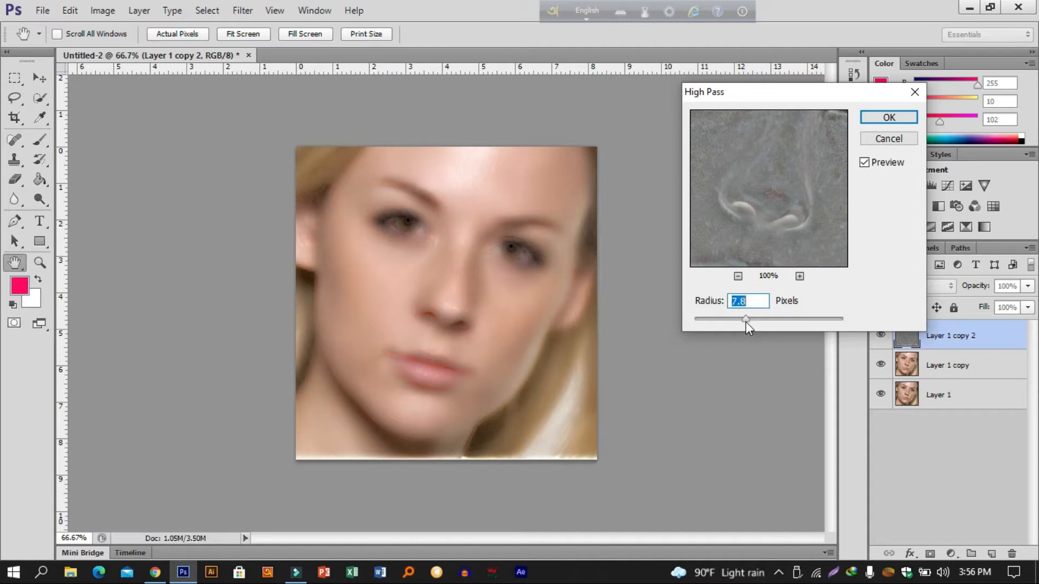
left_click(885, 118)
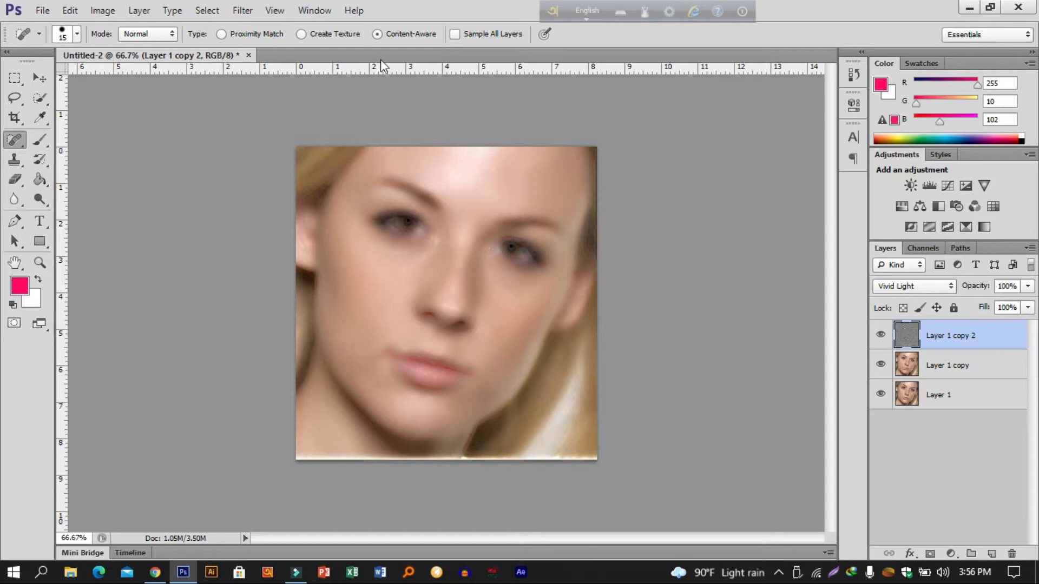
Apply a Gaussian Blur to Layer 1 copy 2, fine-tuning a small radius to bring back skin texture
left_click(275, 10)
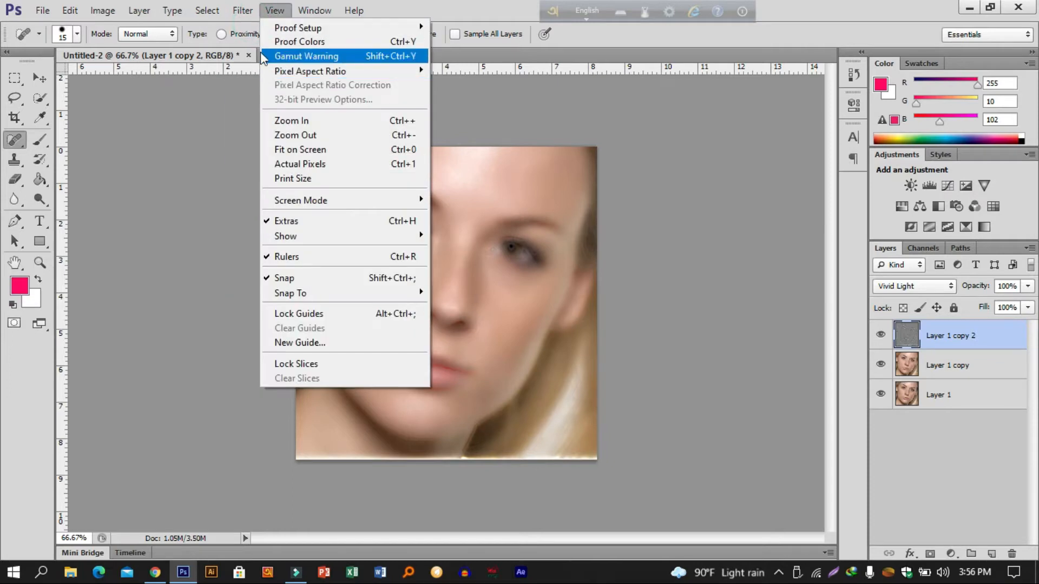
left_click(241, 12)
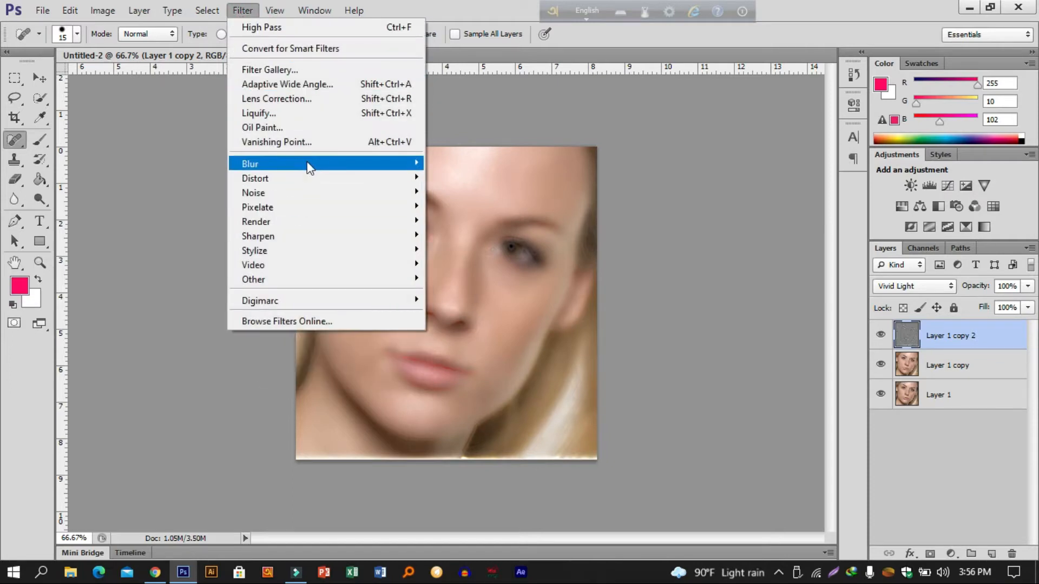
mouse_move(308, 163)
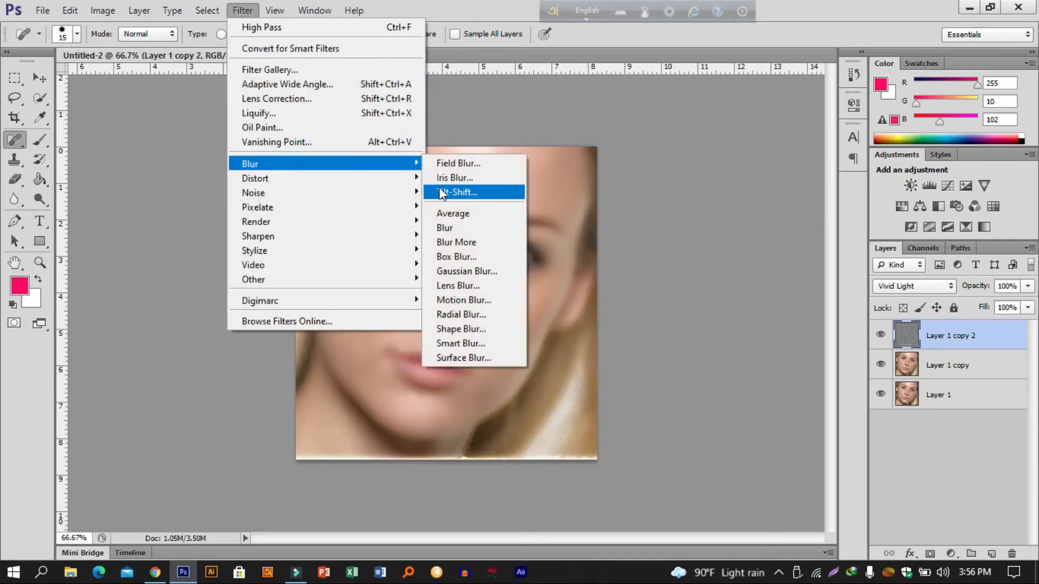
left_click(473, 268)
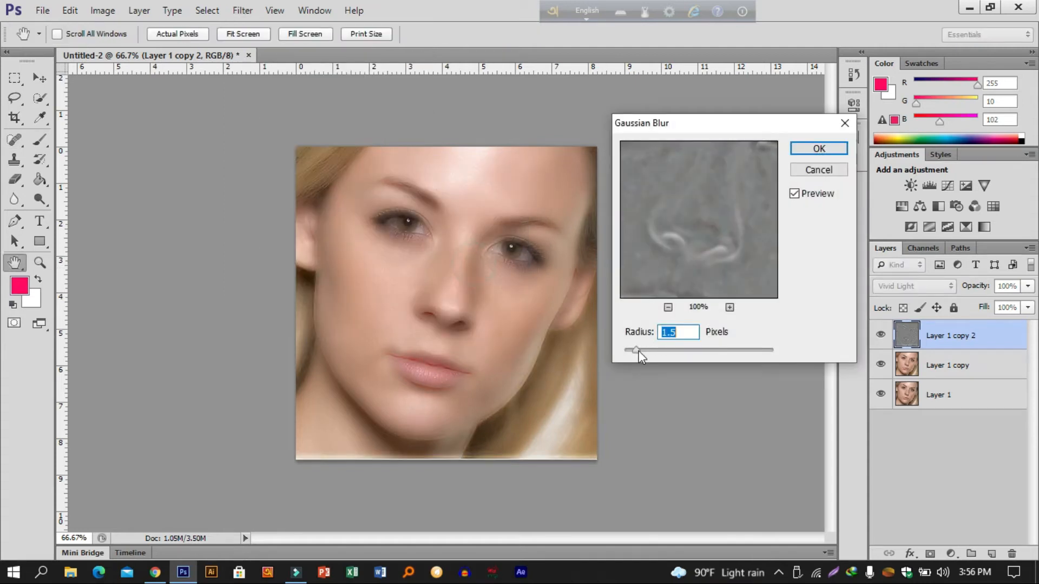
mouse_move(638, 350)
left_mouse_down()
mouse_move(660, 353)
mouse_move(634, 347)
left_mouse_up()
left_click_drag(631, 348, 639, 352)
left_click(634, 350)
left_click(637, 350)
left_click(800, 151)
key("j")
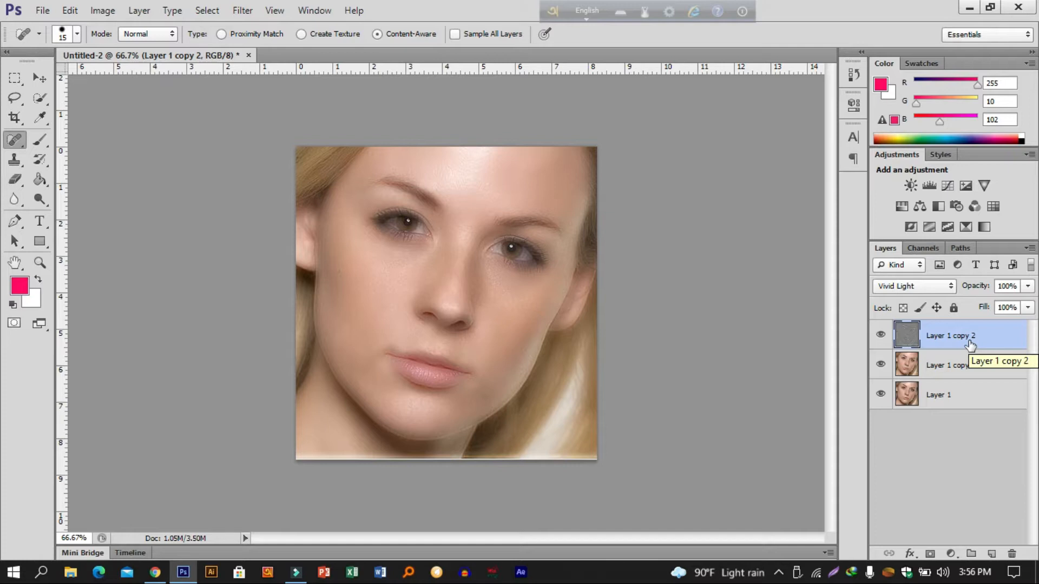
Mask Layer 1 copy 2 in black and paint white over the facial skin with a 70 px brush, avoiding the eyes, brows and lips
left_click(930, 553)
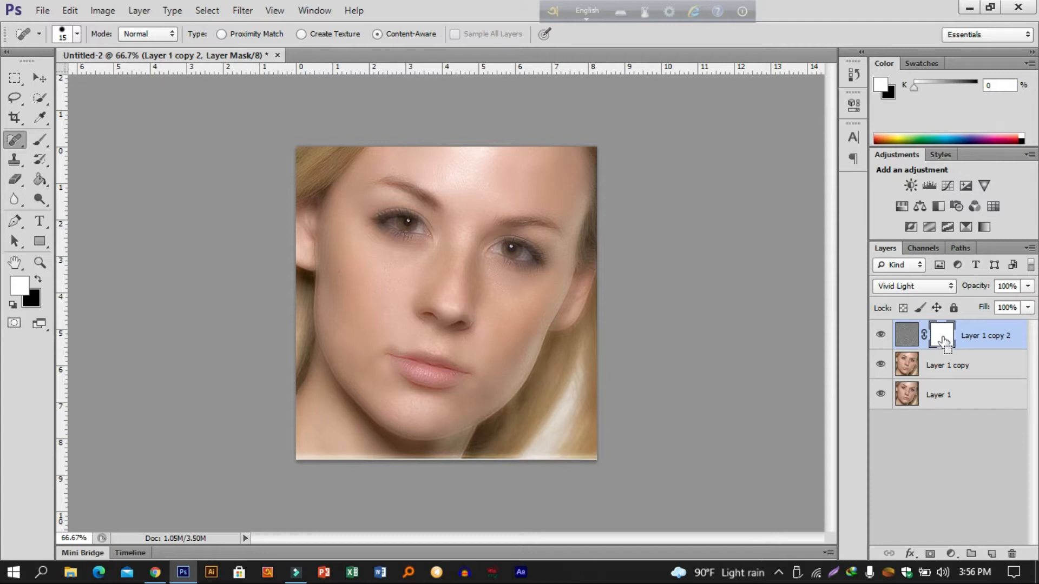
key("ctrl+i")
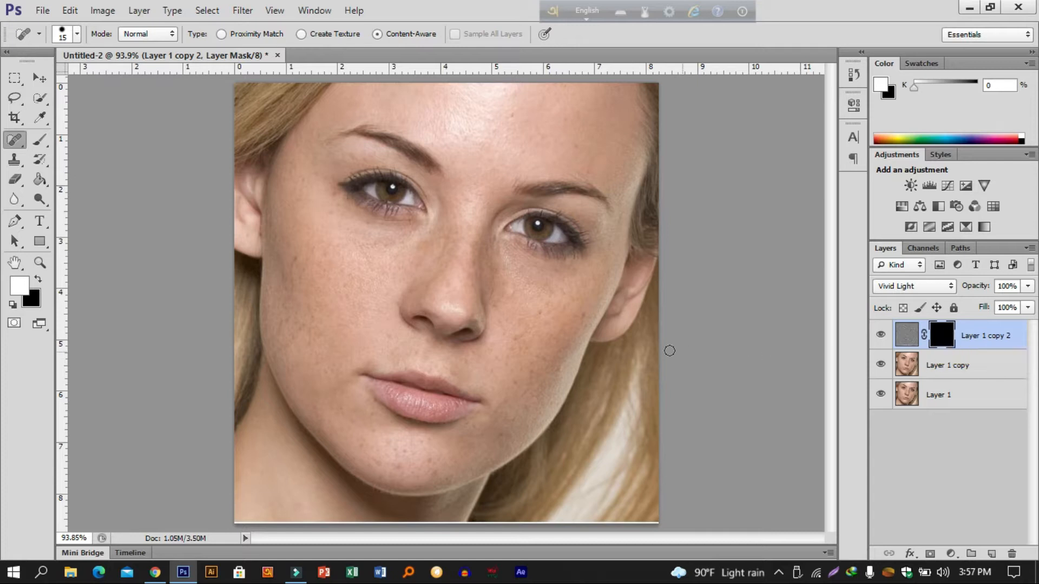
left_click(39, 142)
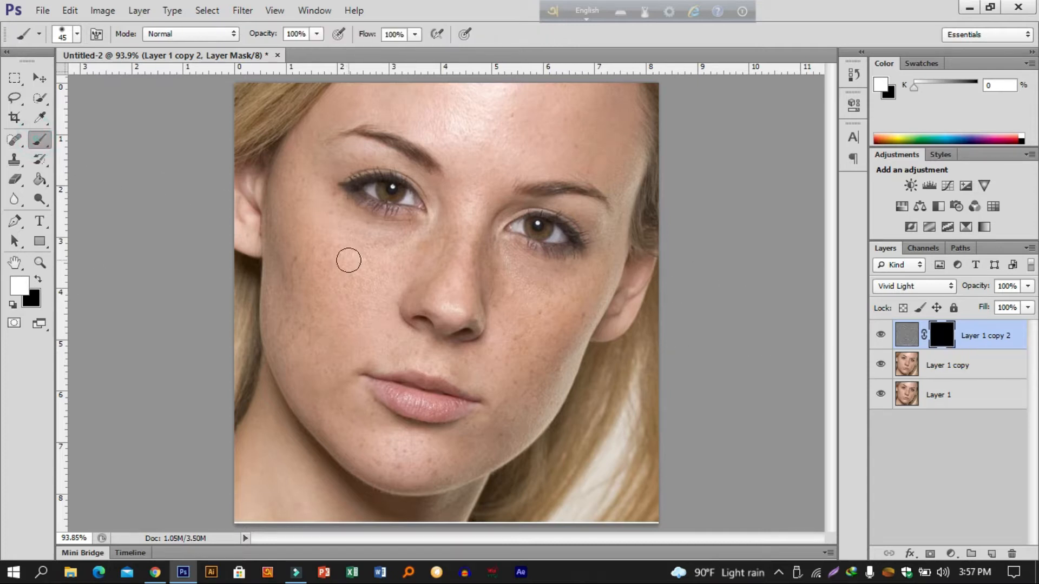
key("bracketright")
key("bracketright")
key("bracketright")
left_click(356, 249)
mouse_move(341, 251)
left_mouse_down()
mouse_move(334, 272)
mouse_move(357, 260)
mouse_move(299, 286)
mouse_move(284, 259)
mouse_move(292, 250)
mouse_move(308, 346)
mouse_move(294, 298)
mouse_move(312, 333)
mouse_move(324, 326)
mouse_move(330, 405)
mouse_move(351, 420)
mouse_move(294, 362)
mouse_move(286, 337)
mouse_move(298, 158)
mouse_move(299, 304)
mouse_move(447, 241)
mouse_move(465, 285)
mouse_move(444, 277)
mouse_move(481, 264)
mouse_move(517, 340)
mouse_move(480, 363)
mouse_move(424, 348)
mouse_move(358, 360)
mouse_move(336, 389)
mouse_move(335, 418)
mouse_move(393, 454)
mouse_move(455, 452)
mouse_move(524, 390)
mouse_move(560, 307)
mouse_move(534, 325)
mouse_move(556, 309)
mouse_move(576, 312)
mouse_move(516, 405)
left_mouse_up()
mouse_move(430, 115)
left_mouse_down()
mouse_move(505, 117)
mouse_move(550, 103)
mouse_move(488, 159)
mouse_move(475, 204)
mouse_move(448, 232)
mouse_move(392, 253)
mouse_move(336, 232)
mouse_move(313, 197)
mouse_move(327, 223)
left_mouse_up()
mouse_move(486, 279)
left_mouse_down()
mouse_move(514, 270)
mouse_move(570, 288)
mouse_move(574, 322)
mouse_move(529, 399)
left_mouse_up()
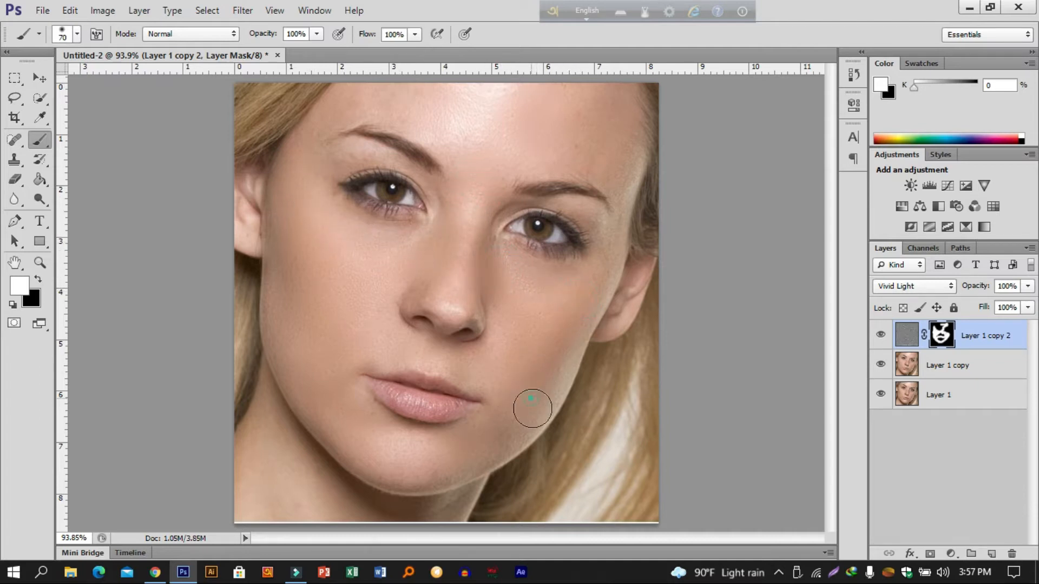
mouse_move(368, 430)
left_mouse_down()
mouse_move(351, 405)
mouse_move(382, 440)
mouse_move(456, 441)
mouse_move(490, 425)
mouse_move(515, 380)
mouse_move(416, 349)
left_mouse_up()
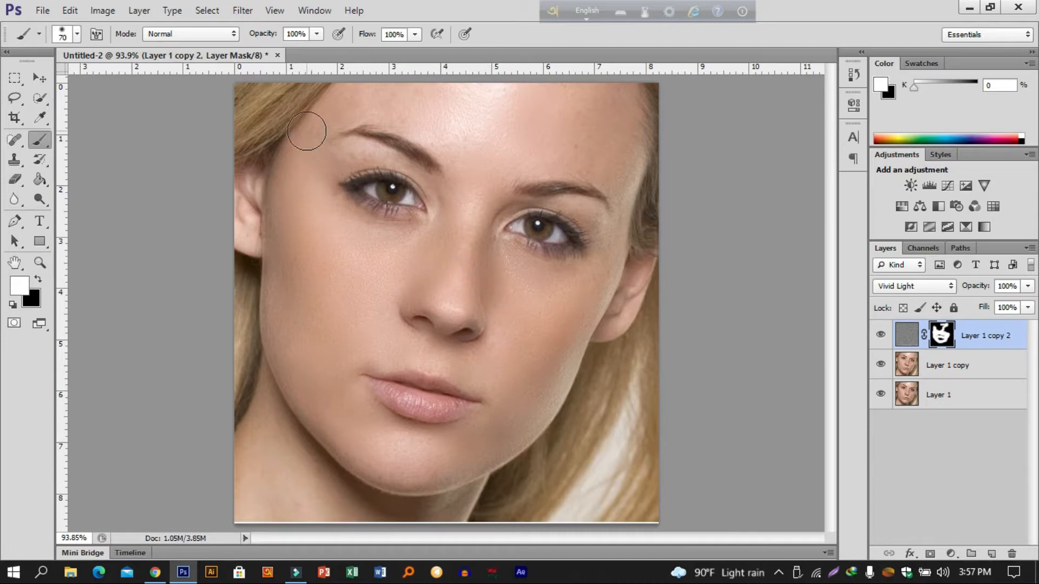
mouse_move(429, 109)
left_mouse_down()
mouse_move(474, 118)
mouse_move(540, 110)
mouse_move(596, 134)
mouse_move(576, 141)
left_mouse_up()
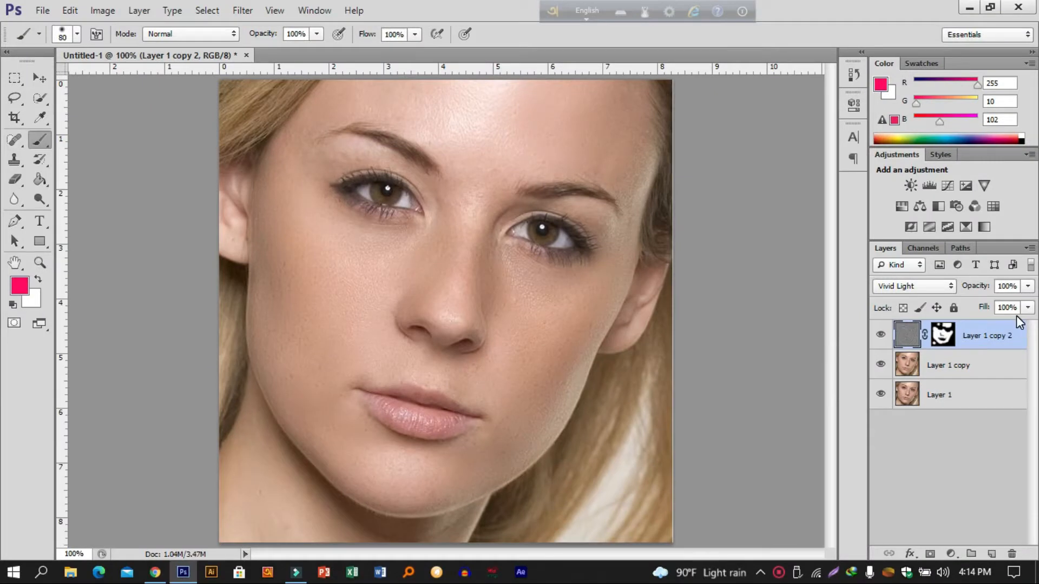
Stamp all visible layers into a new top layer and isolate its Blue channel
key("ctrl+shift+alt+e")
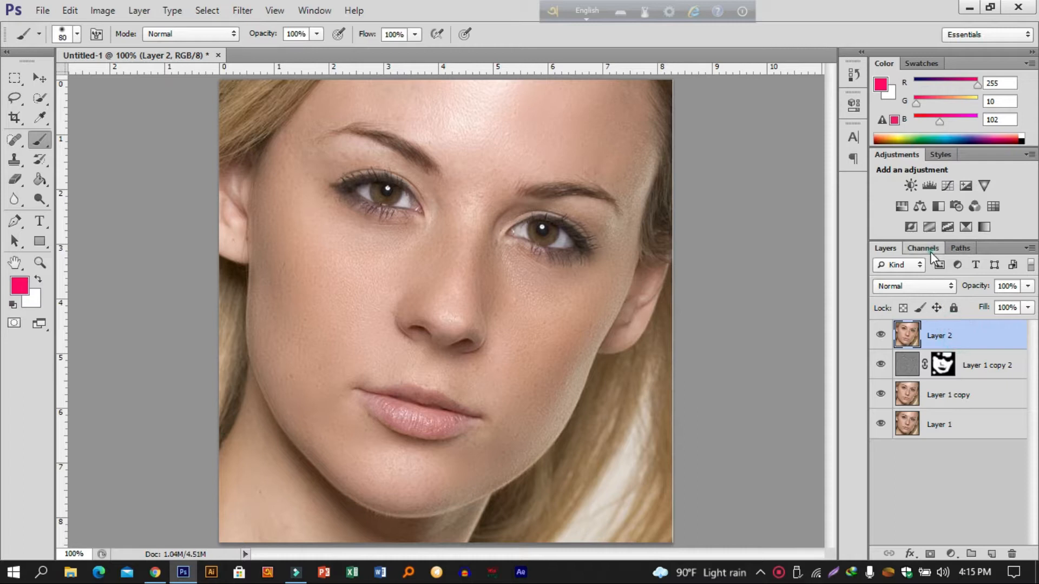
left_click(926, 248)
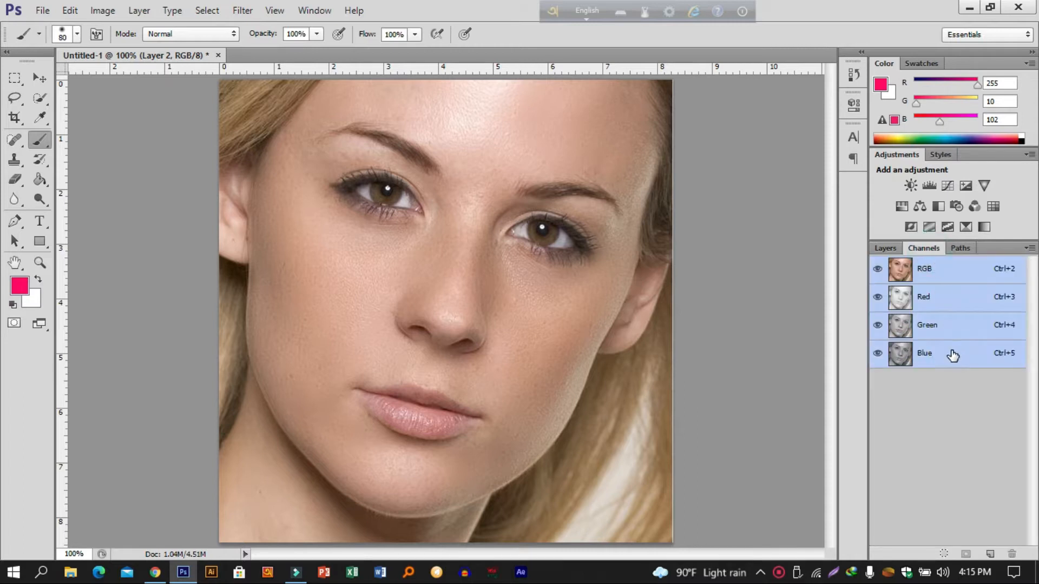
left_click(952, 356)
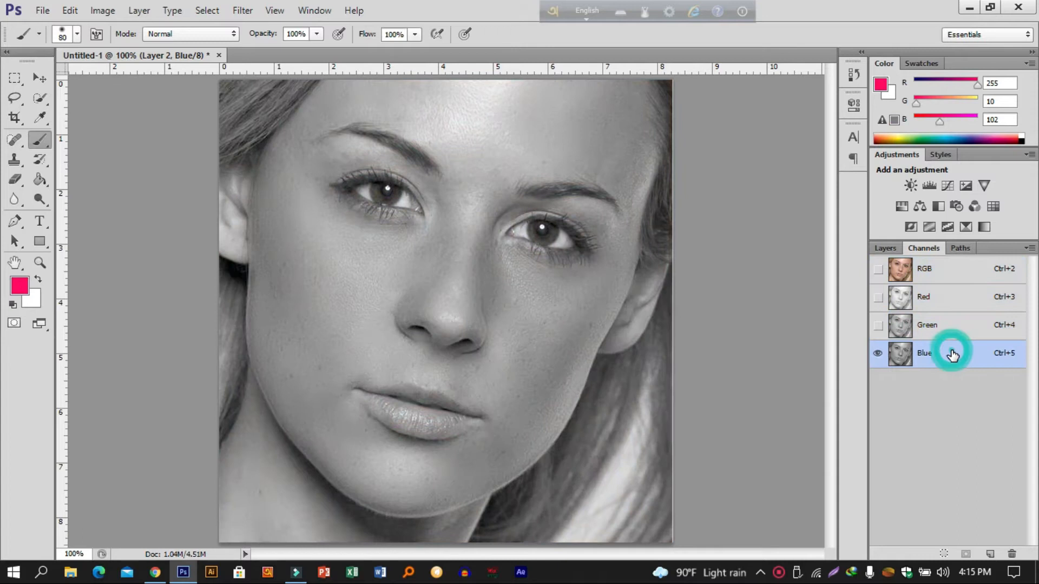
Duplicate the Blue channel and apply a High Pass filter to the copy with a radius of about 7 pixels
left_click_drag(965, 361, 990, 554)
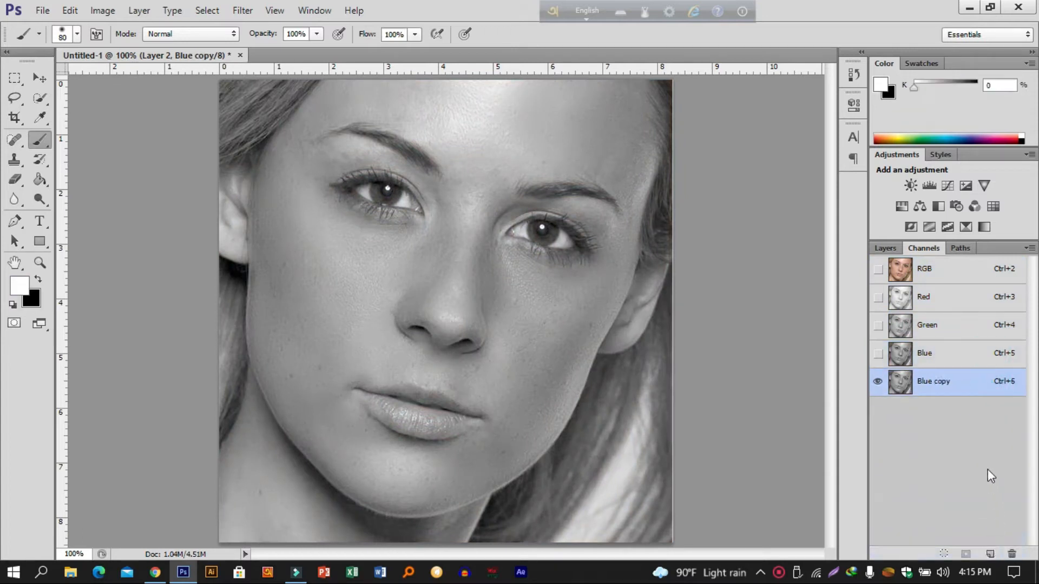
left_click(962, 395)
left_click(242, 11)
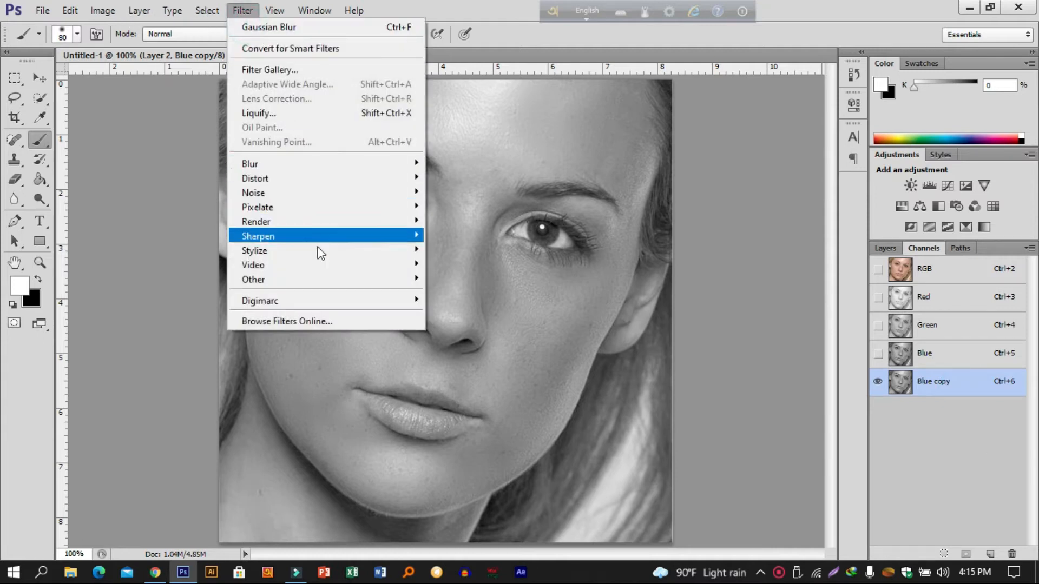
left_click(337, 278)
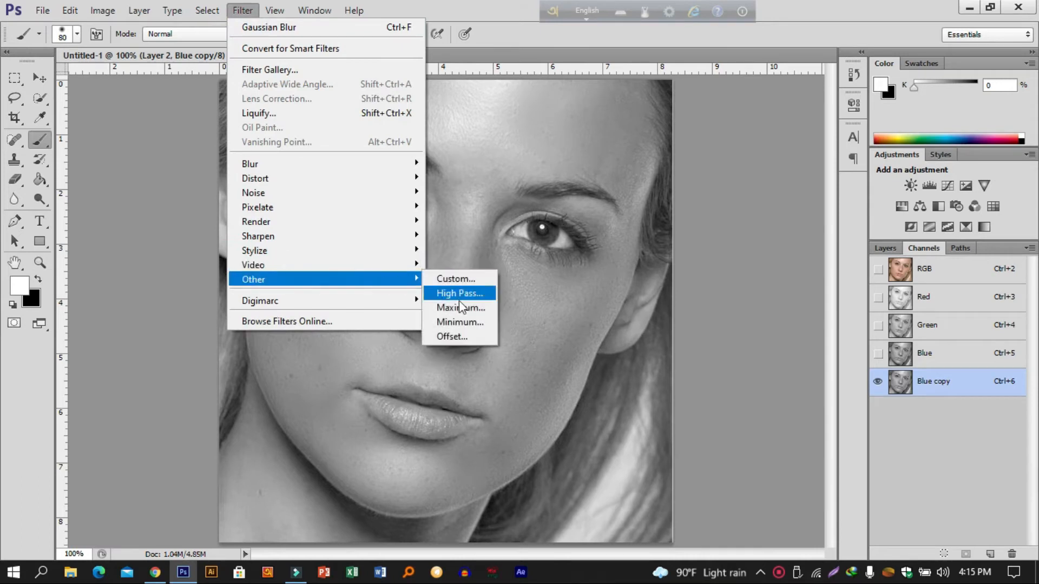
left_click(459, 293)
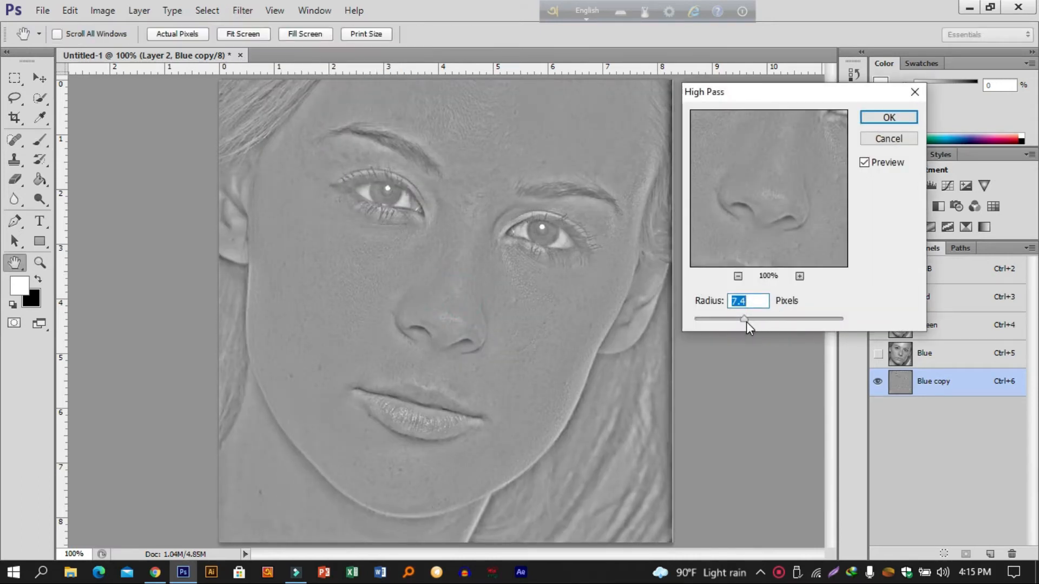
left_click_drag(744, 321, 741, 322)
left_click(889, 117)
Sample the gray of the cheek in the Blue copy channel as the foreground colour for the Brush
key("b")
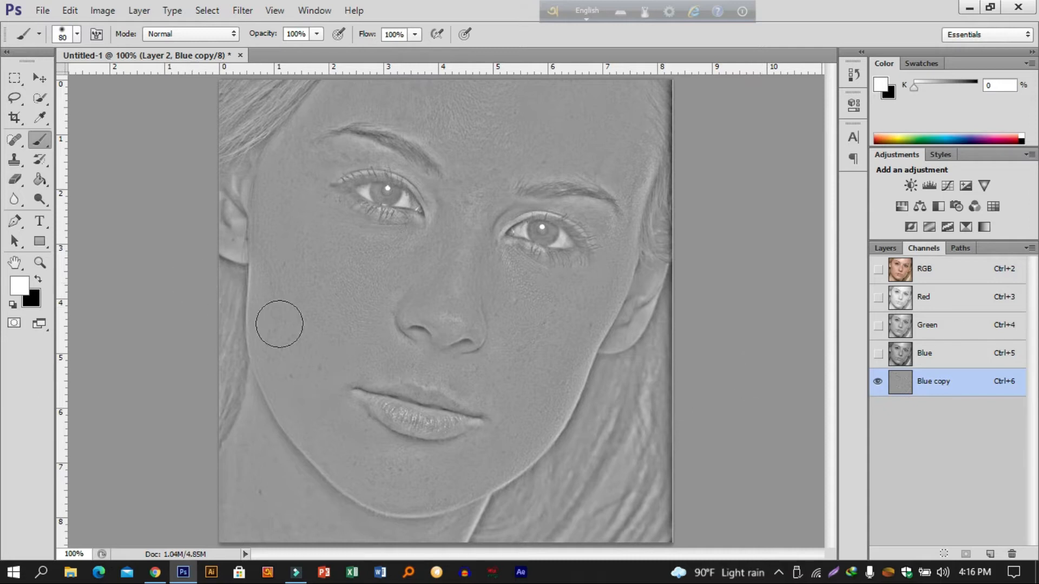
left_click(38, 120)
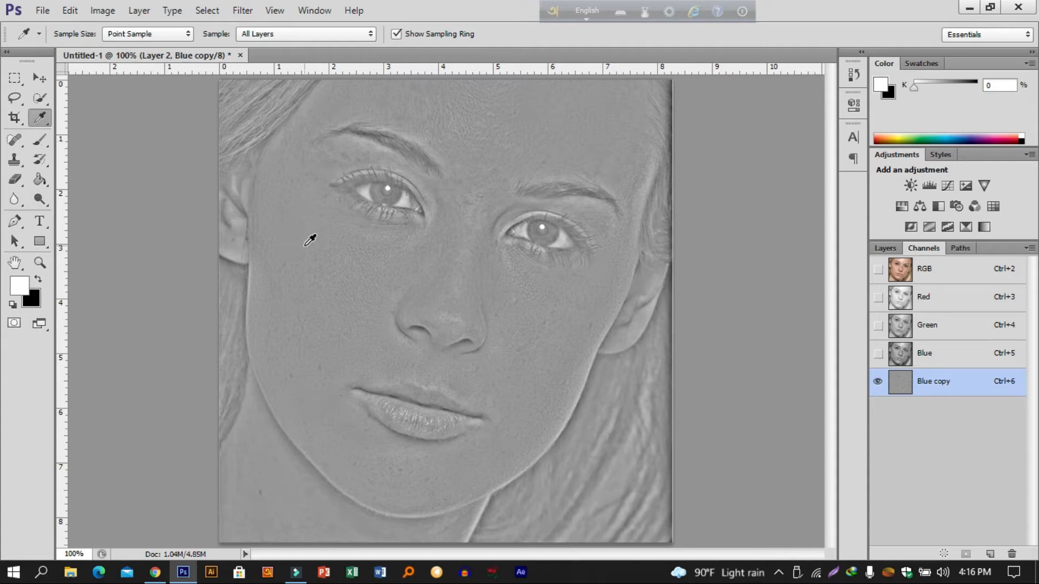
left_click(304, 245)
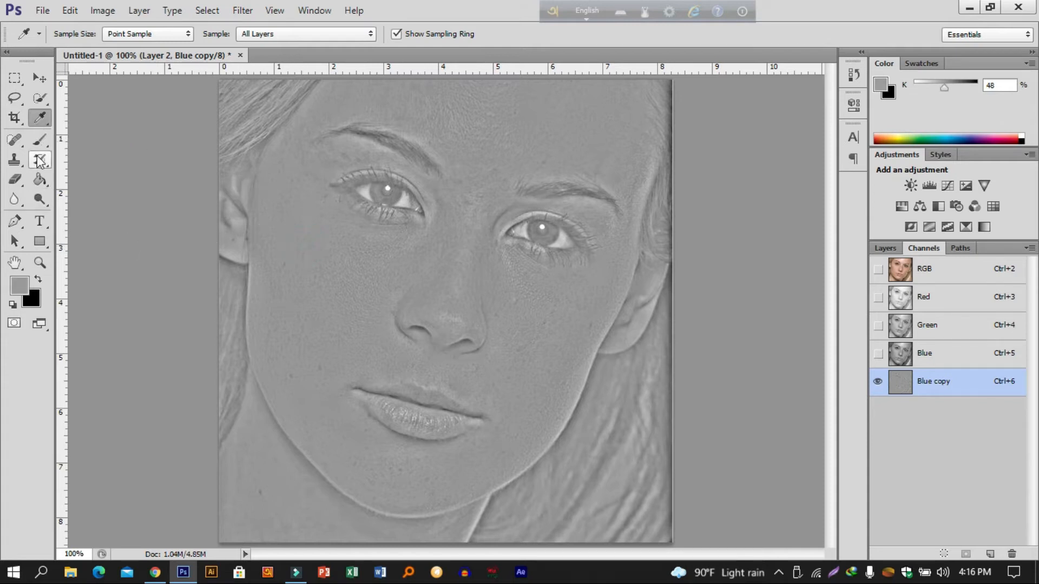
left_click(39, 140)
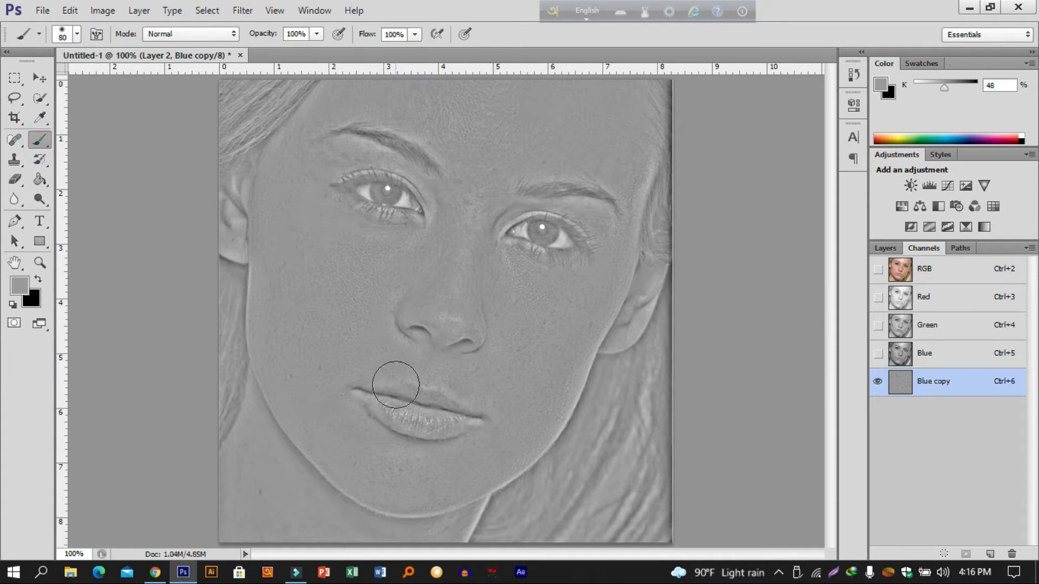
key("bracketleft")
key("bracketleft")
mouse_move(389, 399)
left_mouse_down()
mouse_move(461, 414)
mouse_move(383, 405)
mouse_move(417, 406)
left_mouse_up()
key("ctrl+z")
Switch to a hard round brush and paint the sampled gray over the lips in the Blue copy channel
left_click(77, 33)
left_click(55, 153)
left_click(78, 34)
mouse_move(391, 392)
left_mouse_down()
mouse_move(447, 417)
mouse_move(412, 416)
left_mouse_up()
Cover the remaining dark edges around the lips with gray, using a 15 px brush
key("bracketleft")
key("bracketleft")
key("bracketleft")
key("bracketleft")
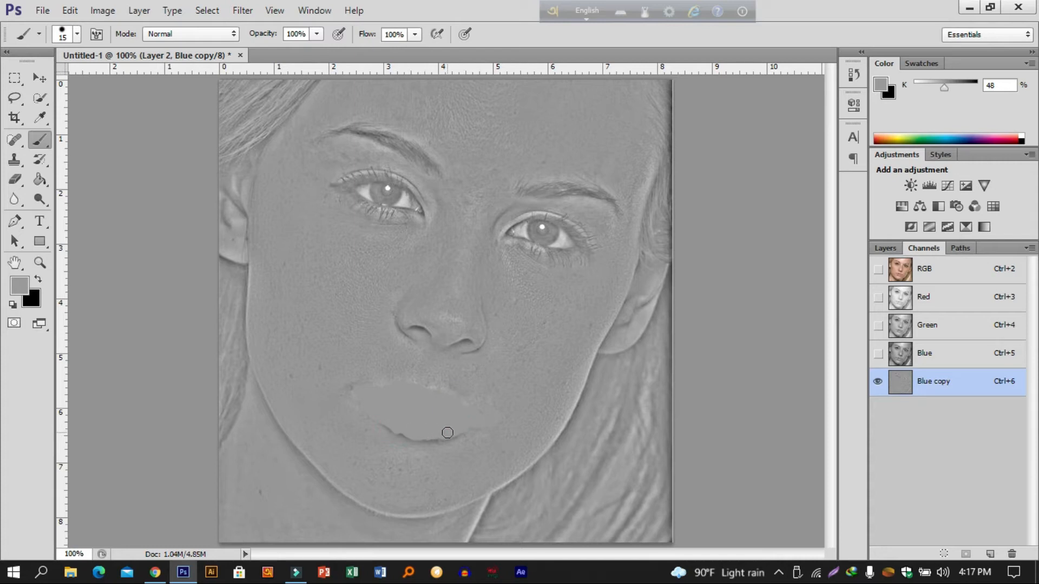
key("ctrl+plus")
key("ctrl+plus")
left_click_drag(484, 416, 498, 116)
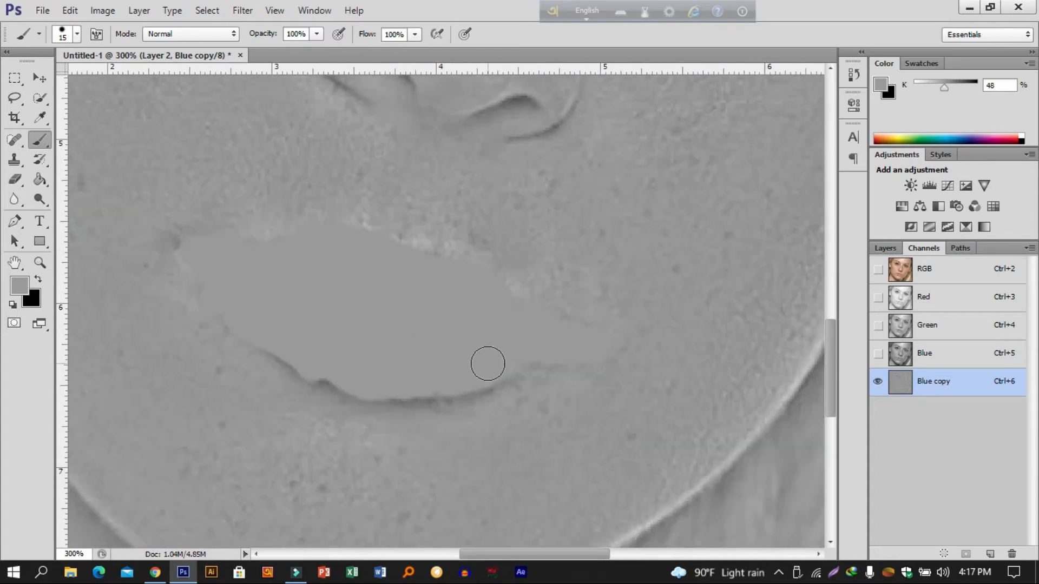
mouse_move(472, 377)
left_mouse_down()
mouse_move(377, 387)
mouse_move(285, 352)
mouse_move(319, 370)
mouse_move(445, 394)
mouse_move(508, 364)
mouse_move(385, 375)
mouse_move(244, 275)
mouse_move(287, 252)
mouse_move(265, 253)
mouse_move(393, 259)
mouse_move(431, 264)
mouse_move(509, 302)
mouse_move(581, 312)
left_mouse_up()
Paint the inside of both eyes flat gray with the 15 px brush, leaving the lashes and eyelids untouched
key("ctrl+0")
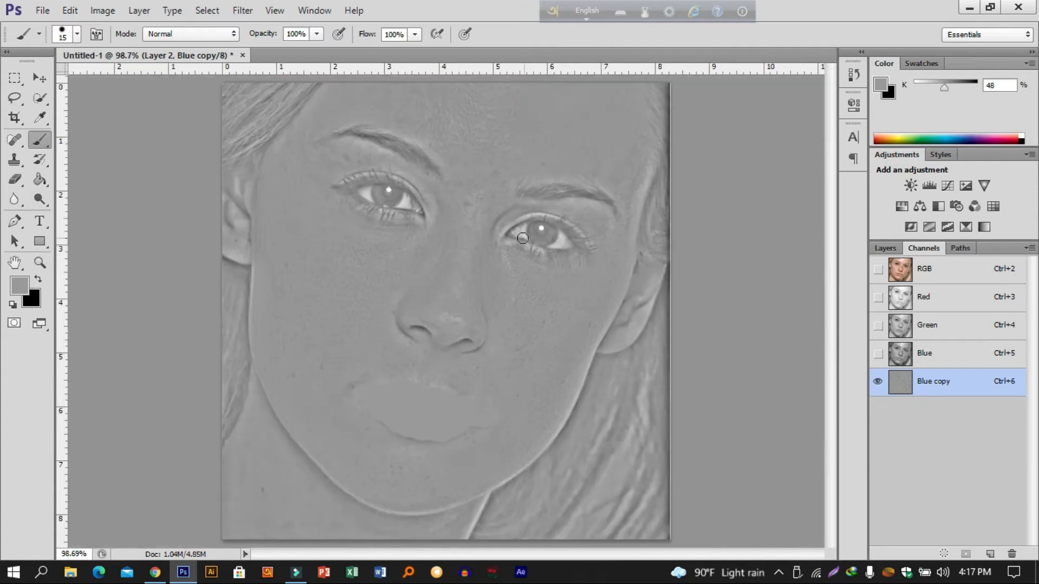
key("ctrl+plus")
key("ctrl+plus")
mouse_move(645, 151)
left_mouse_down()
mouse_move(647, 143)
mouse_move(614, 153)
mouse_move(656, 151)
mouse_move(633, 167)
mouse_move(658, 163)
mouse_move(648, 140)
mouse_move(579, 156)
mouse_move(638, 132)
mouse_move(686, 141)
mouse_move(703, 174)
mouse_move(627, 165)
mouse_move(633, 154)
mouse_move(670, 163)
left_mouse_up()
mouse_move(602, 157)
left_mouse_down()
mouse_move(573, 153)
mouse_move(683, 166)
mouse_move(725, 186)
left_mouse_up()
left_click_drag(444, 88, 553, 256)
mouse_move(603, 278)
left_mouse_down()
mouse_move(571, 265)
mouse_move(519, 264)
mouse_move(633, 304)
mouse_move(534, 282)
mouse_move(584, 299)
mouse_move(571, 283)
mouse_move(505, 264)
mouse_move(592, 273)
mouse_move(616, 308)
mouse_move(644, 294)
mouse_move(635, 316)
left_mouse_up()
mouse_move(581, 264)
left_mouse_down()
mouse_move(517, 261)
mouse_move(601, 280)
mouse_move(501, 265)
left_mouse_up()
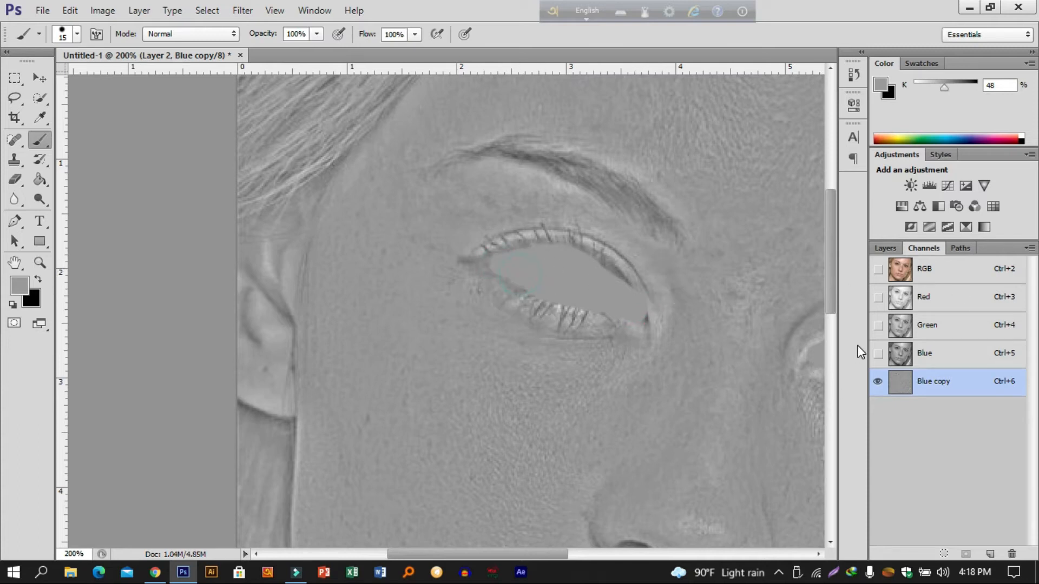
Run Apply Image on the Blue copy channel with Overlay blending at 100% opacity
key("ctrl+0")
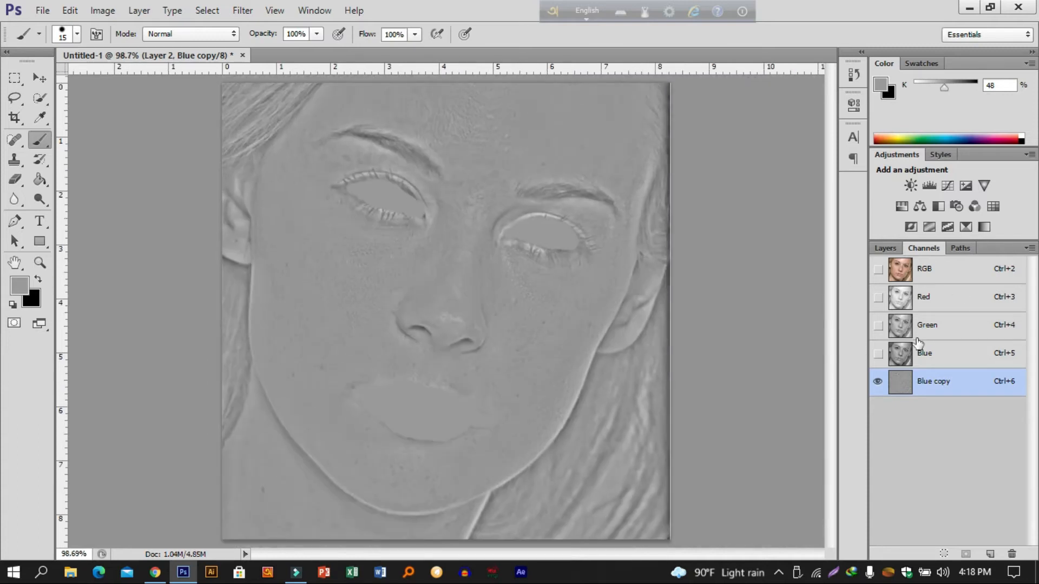
left_click(103, 10)
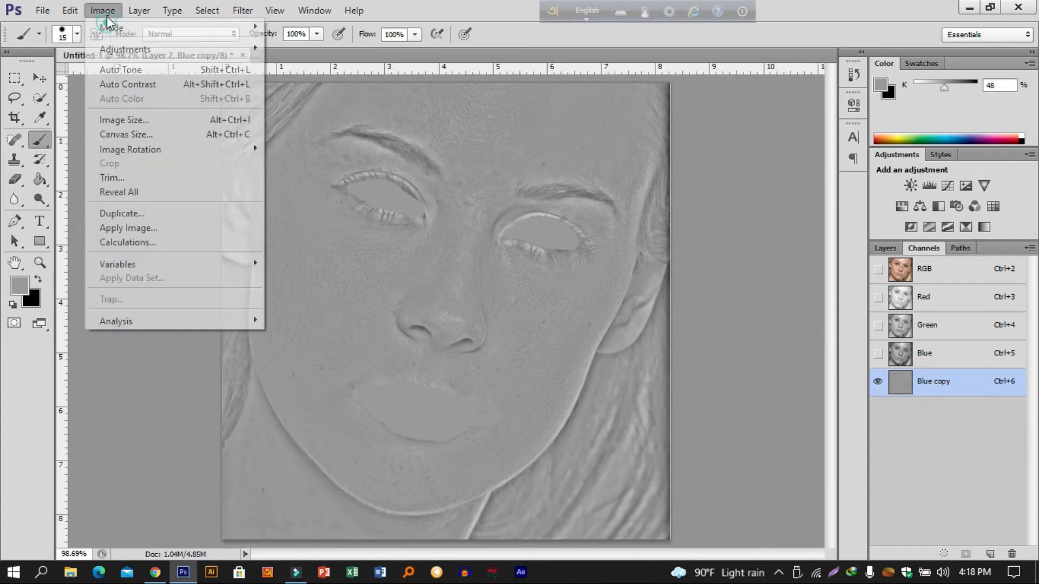
left_click(139, 227)
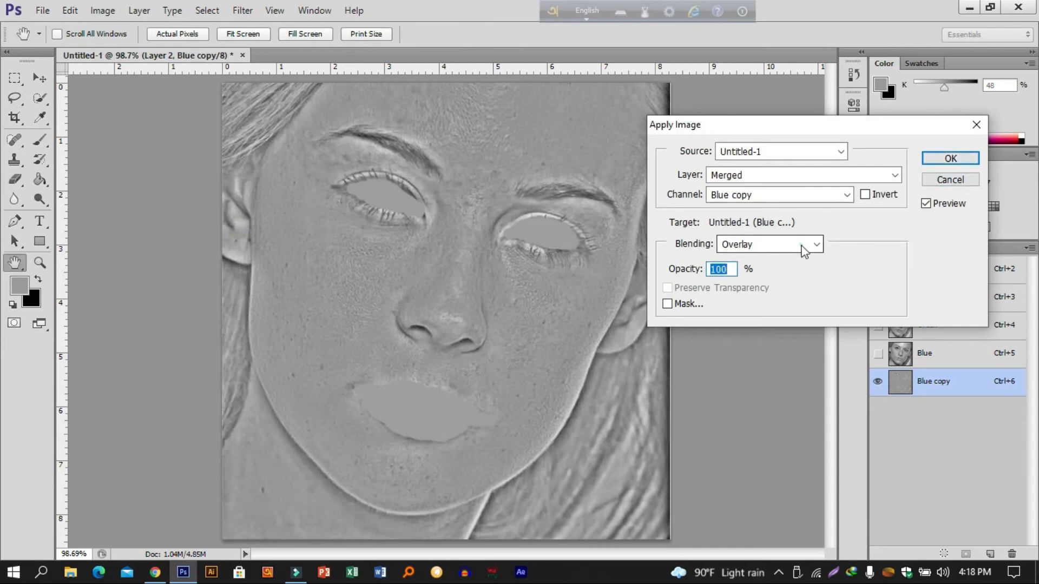
left_click(804, 250)
left_click(775, 44)
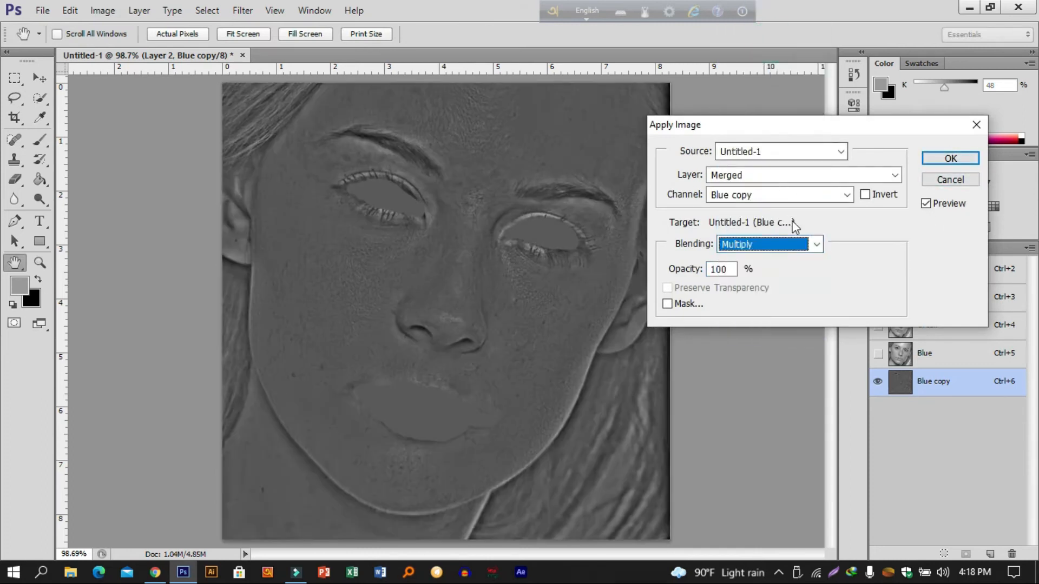
left_click(815, 244)
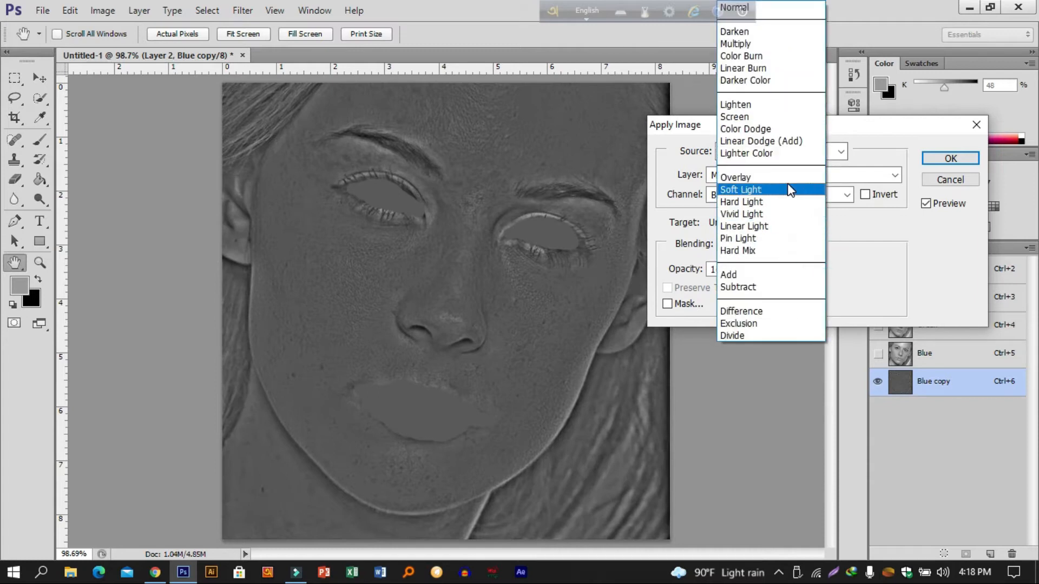
left_click(795, 177)
left_click(950, 158)
Repeat Apply Image twice more on the Blue copy channel with Overlay blending at 100% opacity to strengthen the contrast
left_click(110, 13)
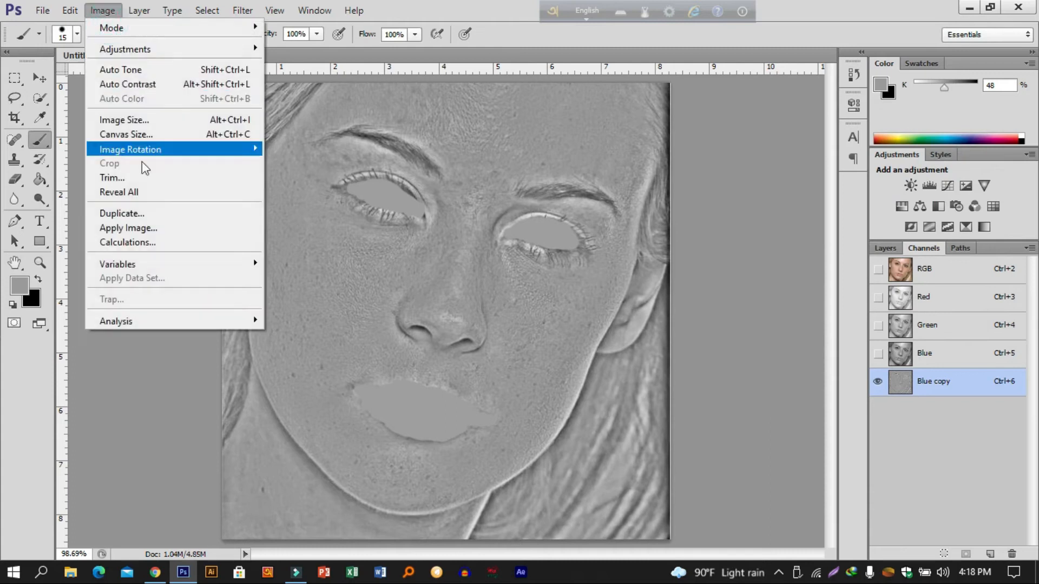
left_click(155, 224)
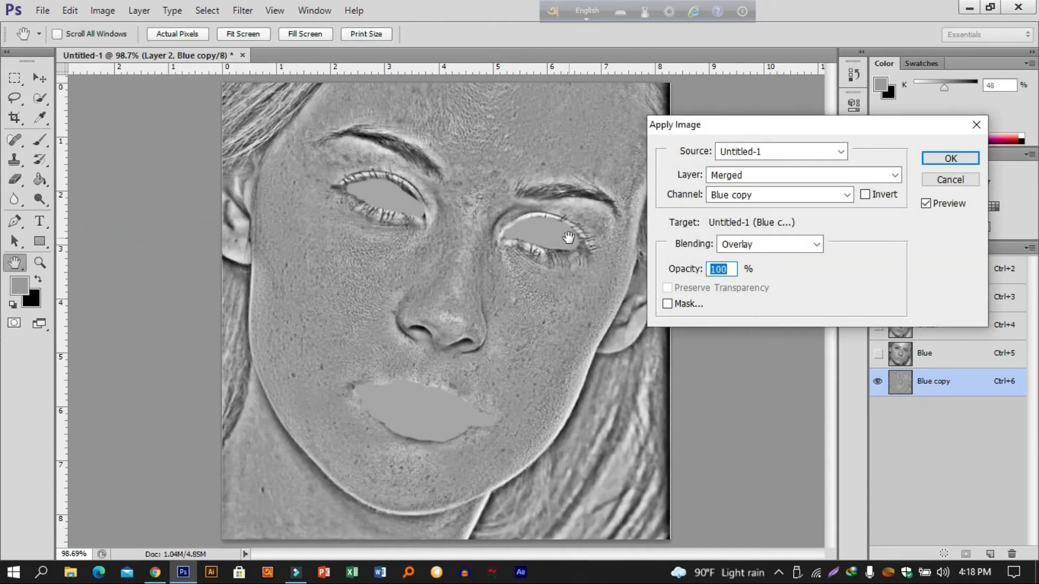
left_click(948, 158)
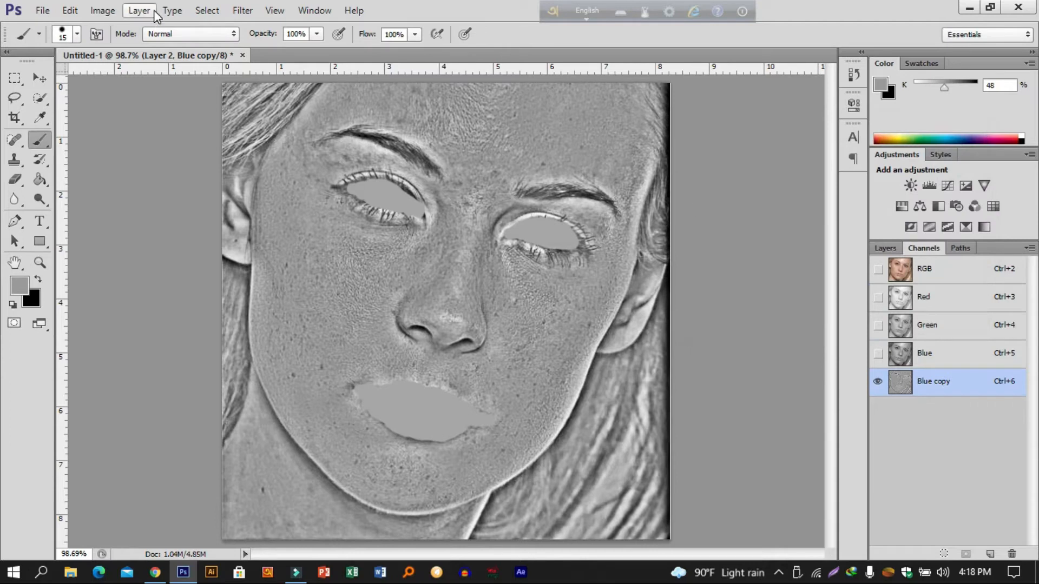
left_click(140, 11)
left_click(103, 11)
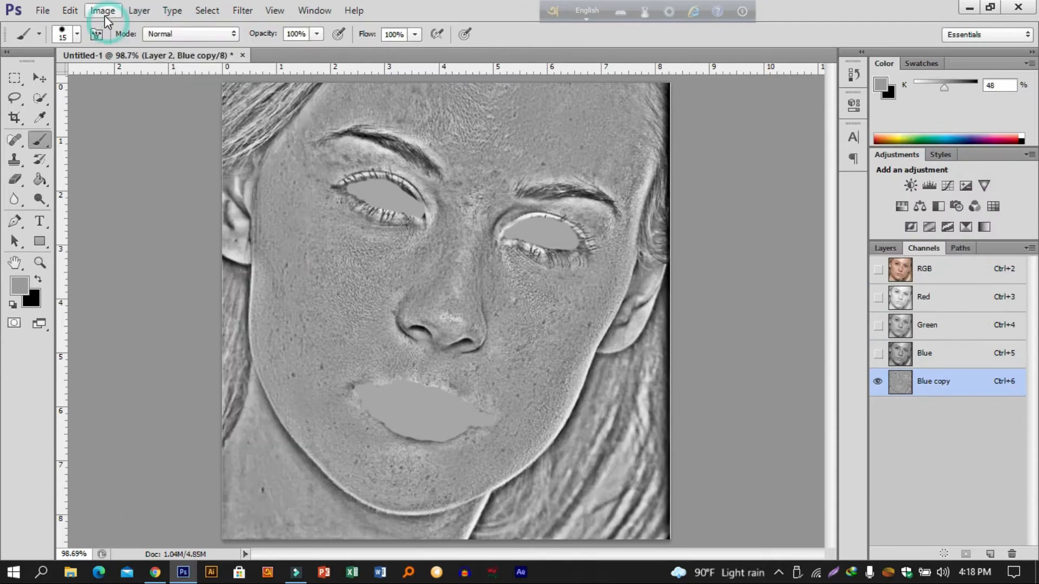
left_click(145, 232)
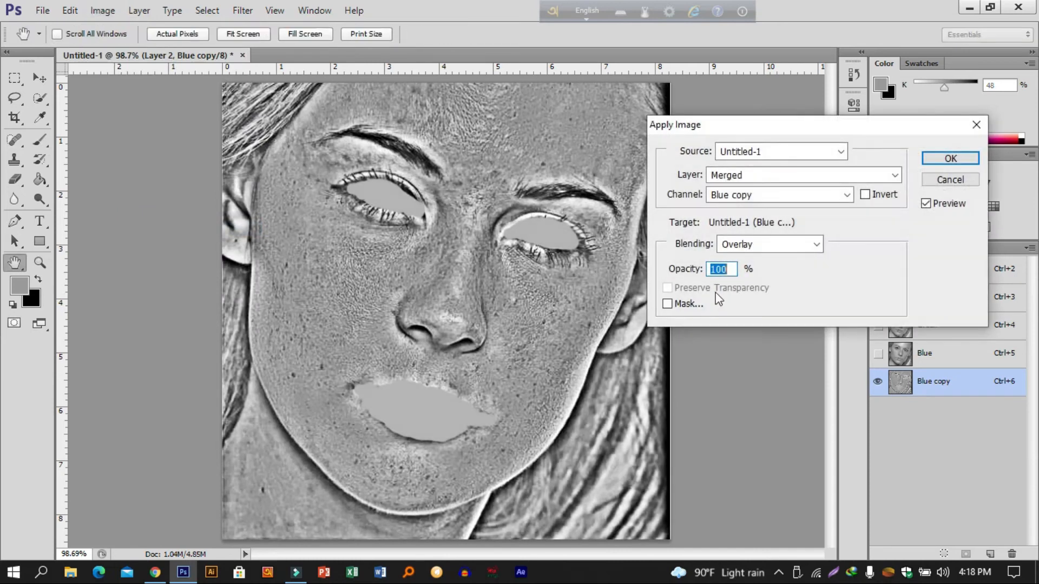
left_click(948, 158)
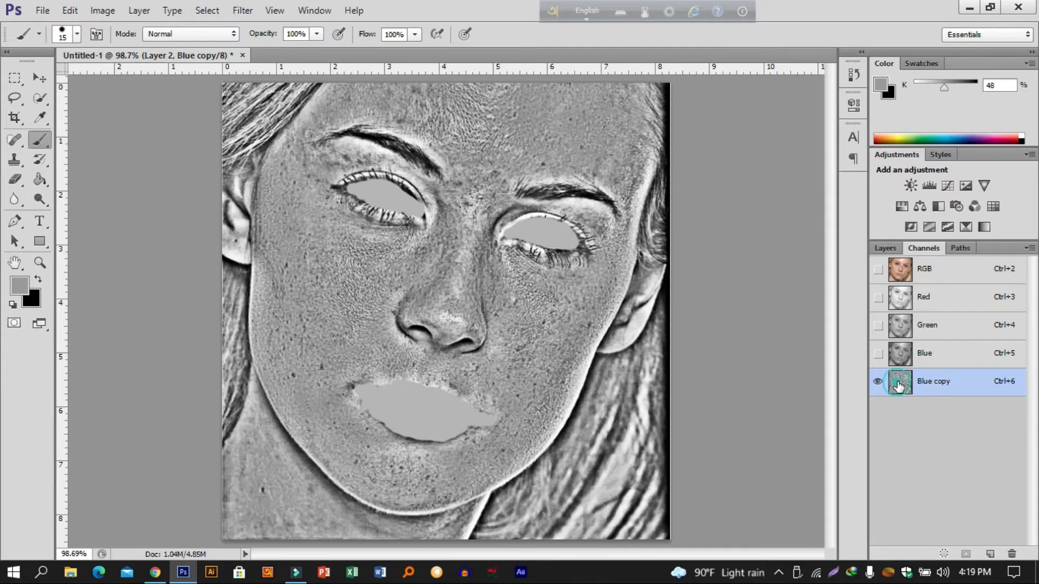
Load the Blue copy channel as a selection and make Layer 2 the active layer in full colour
left_click(898, 383, "ctrl")
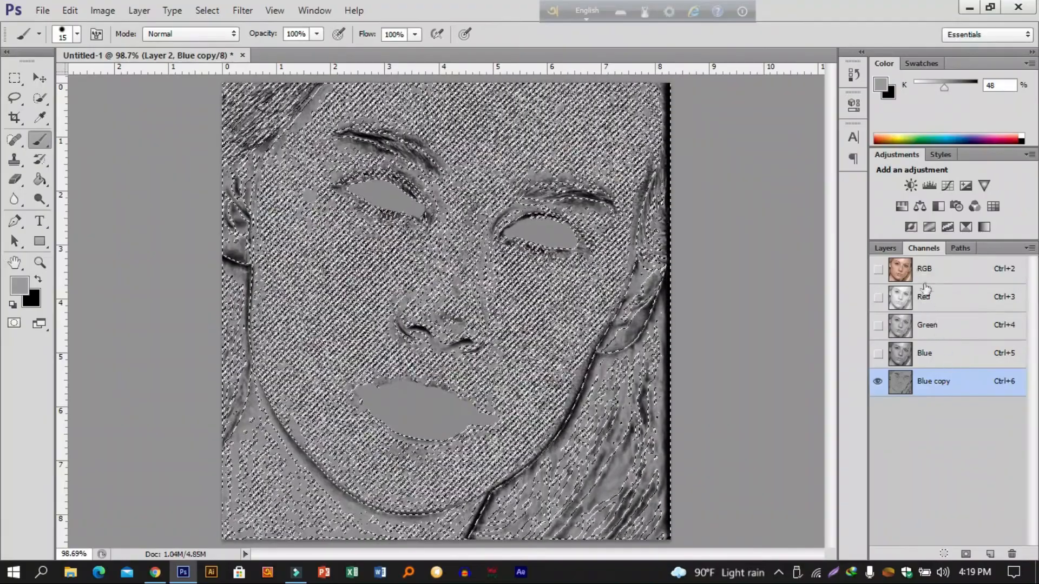
left_click(885, 249)
left_click(955, 333)
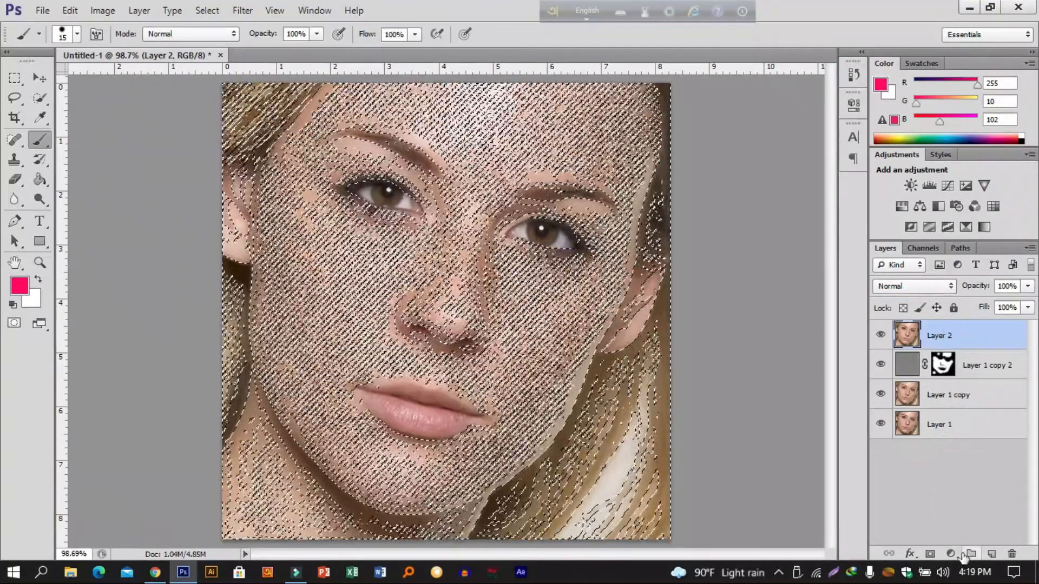
Add a Curves adjustment masked by the selection and raise the RGB curve's midpoint slightly to lighten the skin
left_click(951, 553)
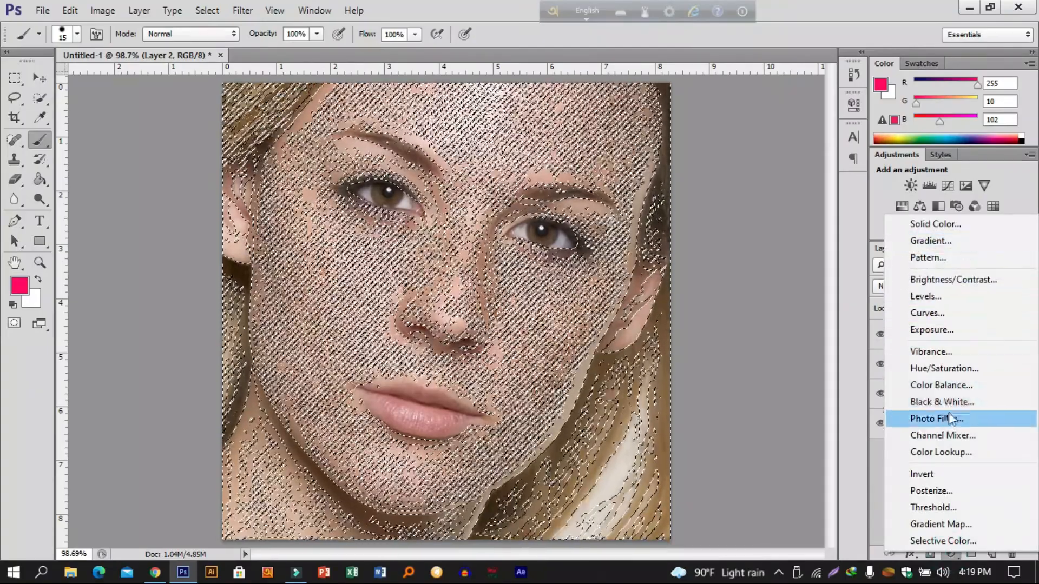
left_click(985, 313)
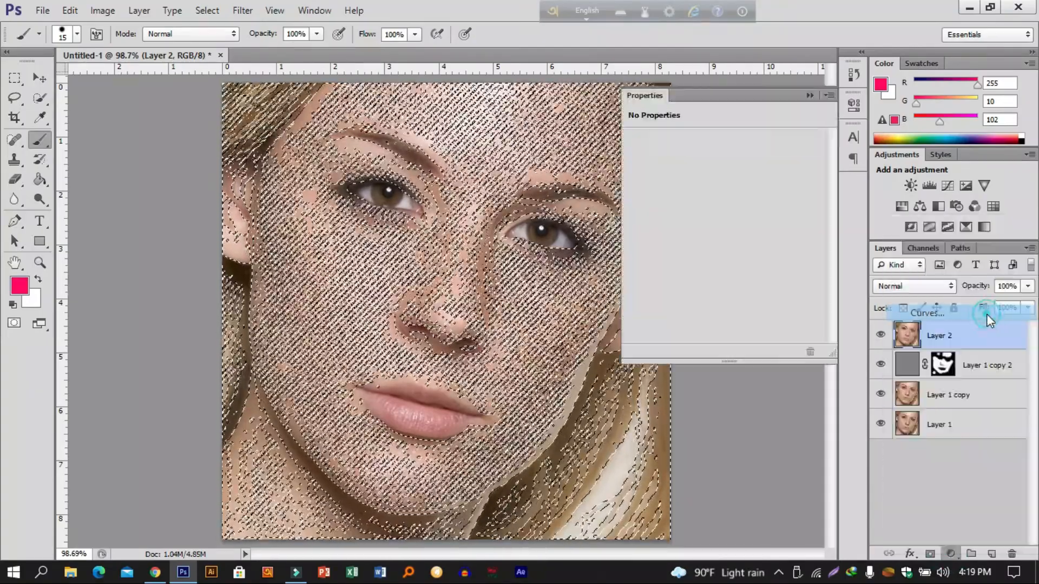
mouse_move(745, 244)
left_mouse_down()
mouse_move(729, 235)
mouse_move(724, 247)
mouse_move(733, 244)
left_mouse_up()
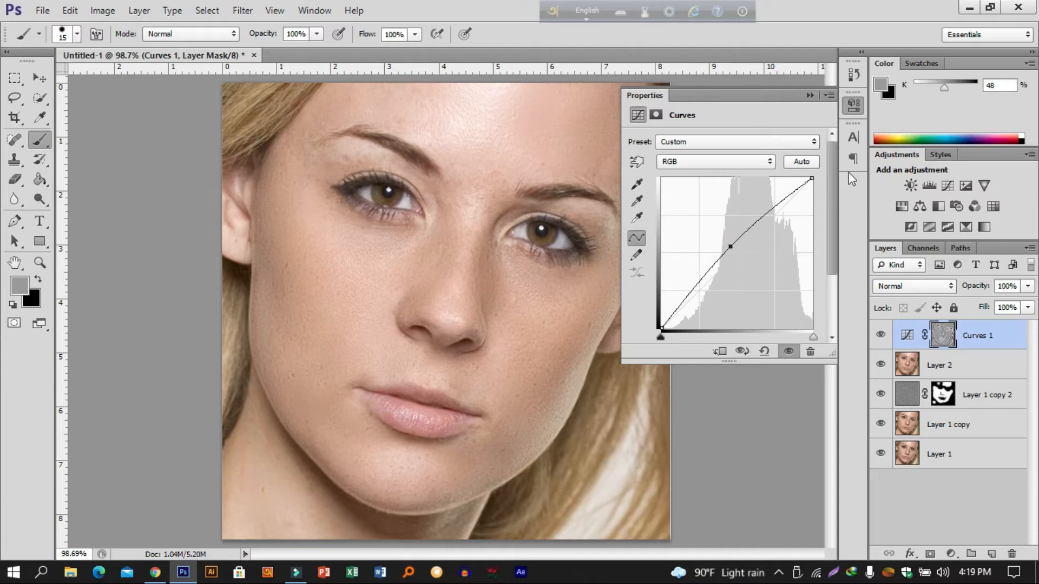
left_click(810, 95)
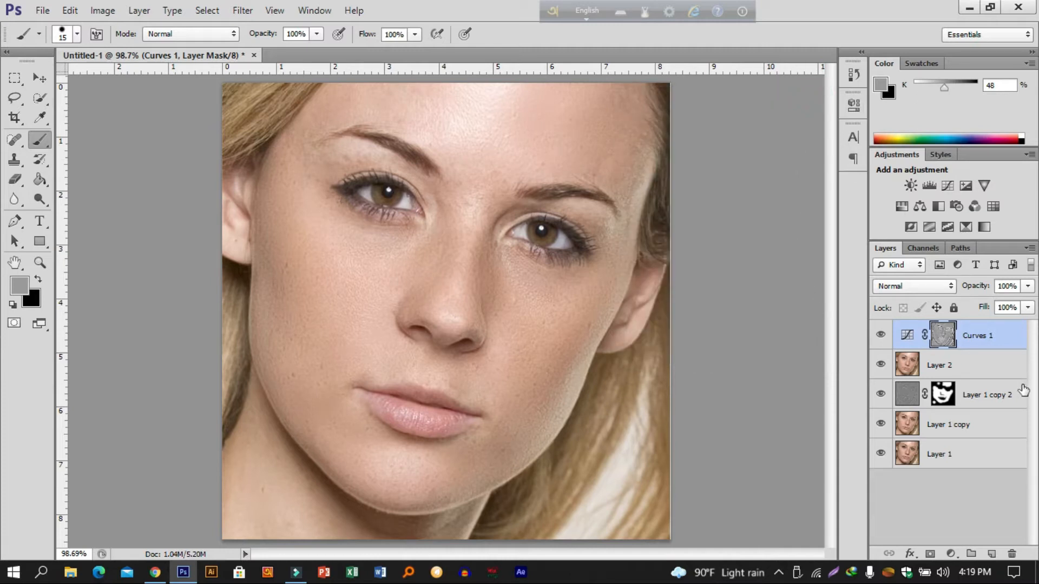
Add a second, unmasked Curves adjustment on top and lift the RGB curve's shadows slightly to brighten the whole portrait
left_click(954, 555)
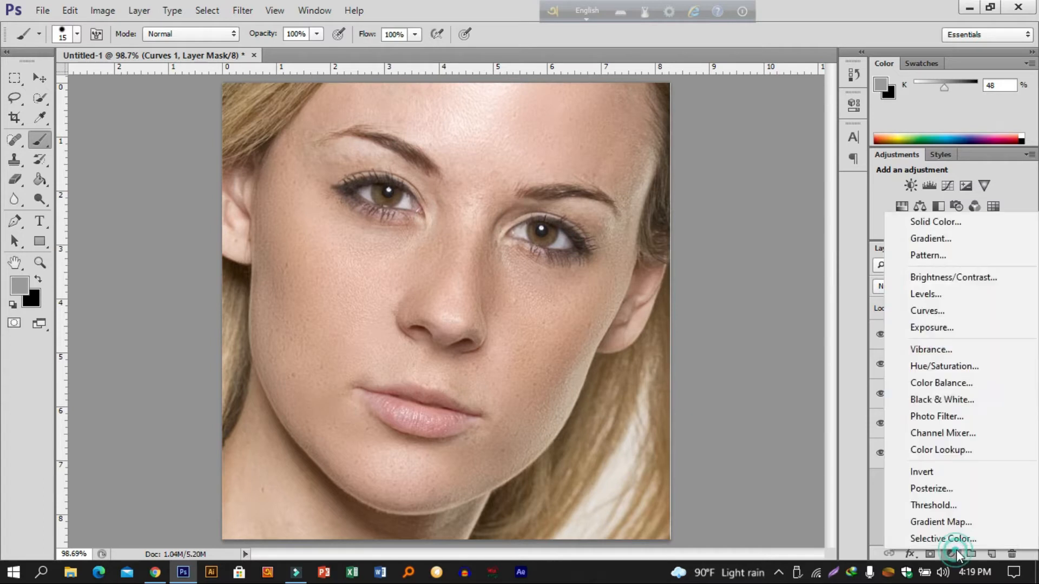
left_click(983, 308)
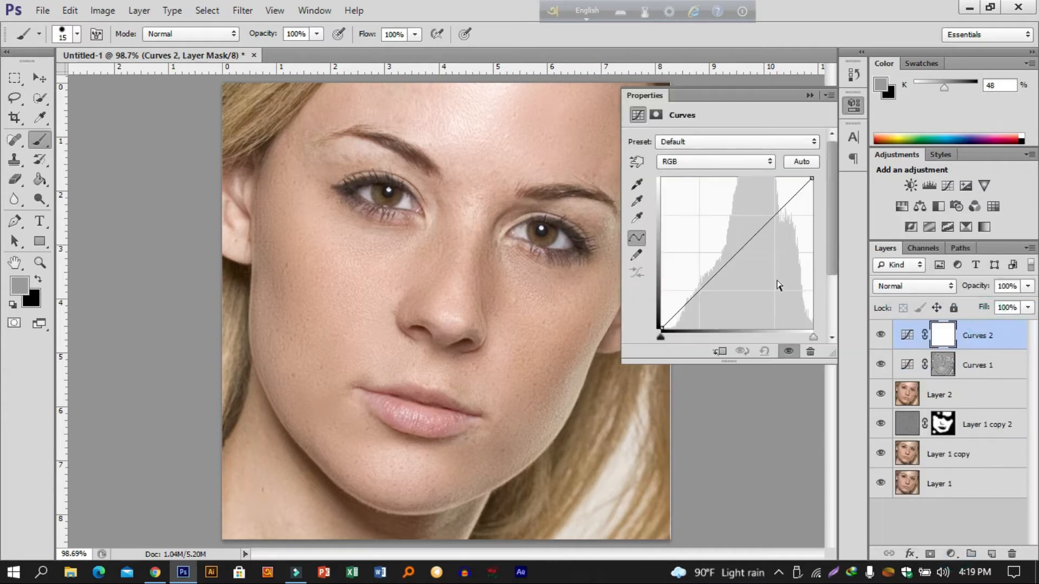
mouse_move(713, 276)
left_mouse_down()
mouse_move(712, 265)
mouse_move(707, 273)
left_mouse_up()
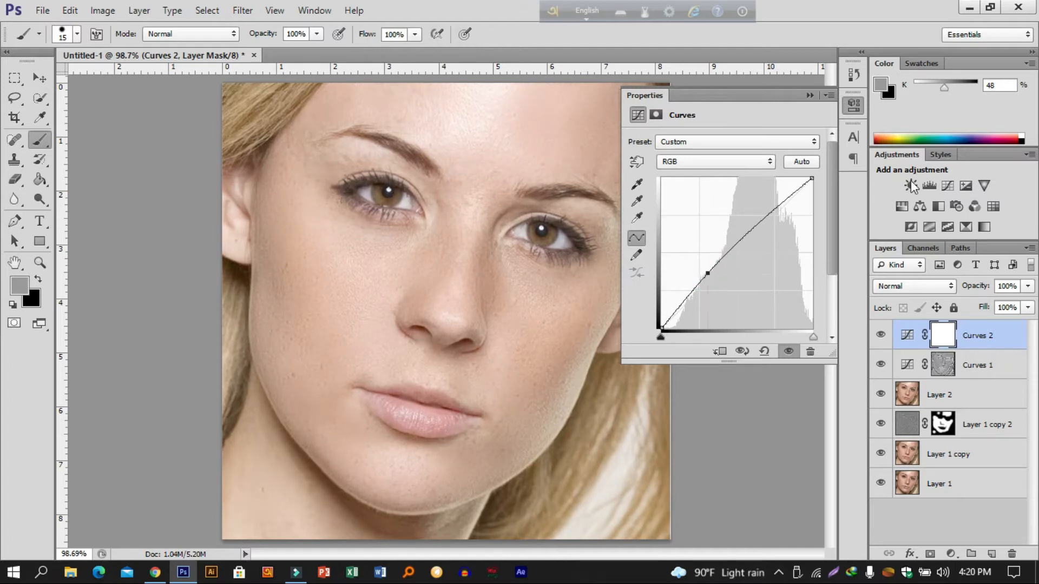
left_click(809, 96)
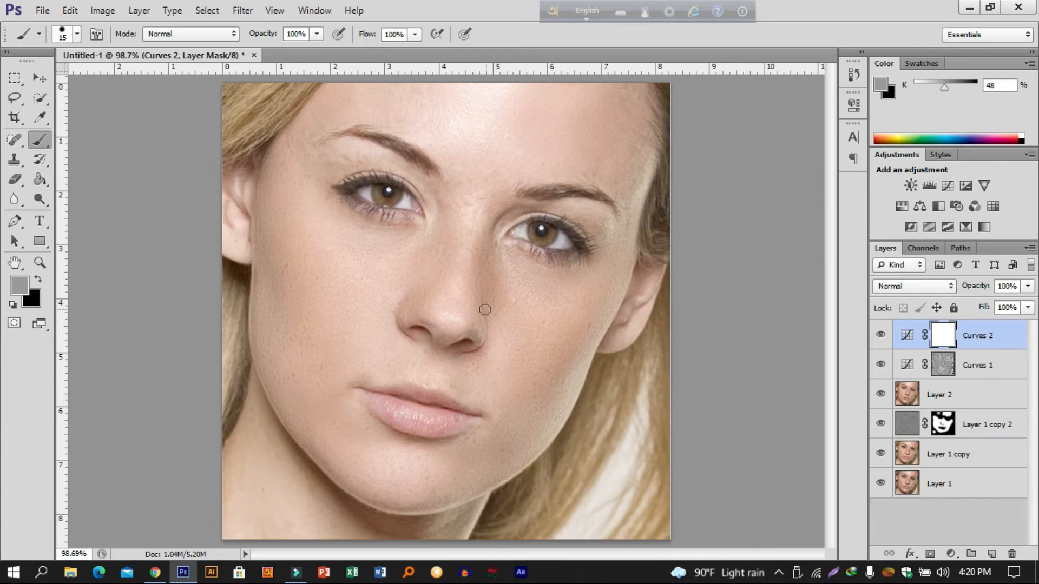
Create a new layer above Curves 2, try a pink brush stroke over the pupil, and undo the stroke
scroll(515, 238, "up", 3)
left_click(991, 554)
mouse_move(603, 224)
left_mouse_down()
mouse_move(597, 204)
mouse_move(579, 211)
mouse_move(592, 227)
left_mouse_up()
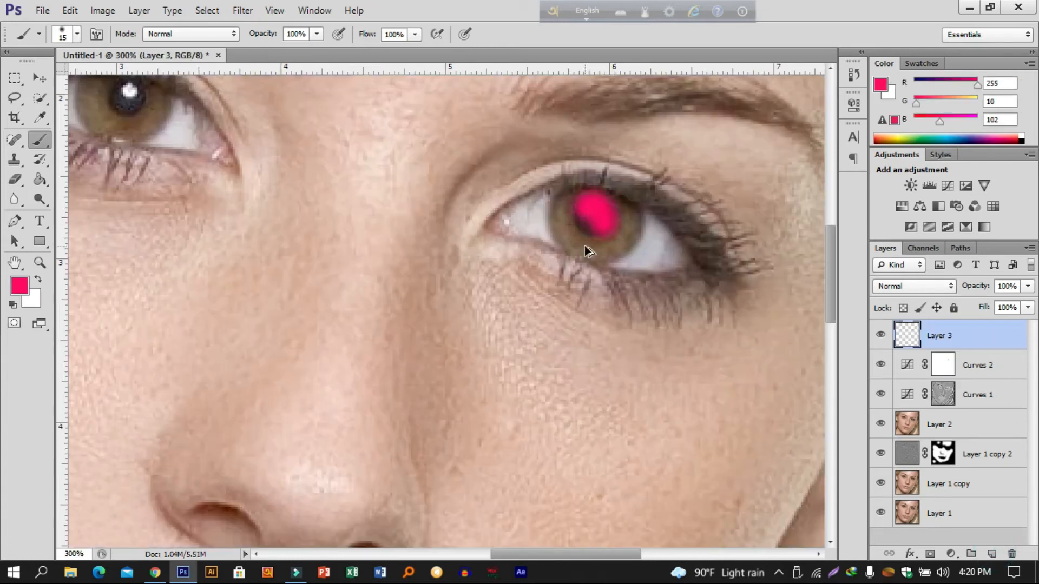
key("ctrl+z")
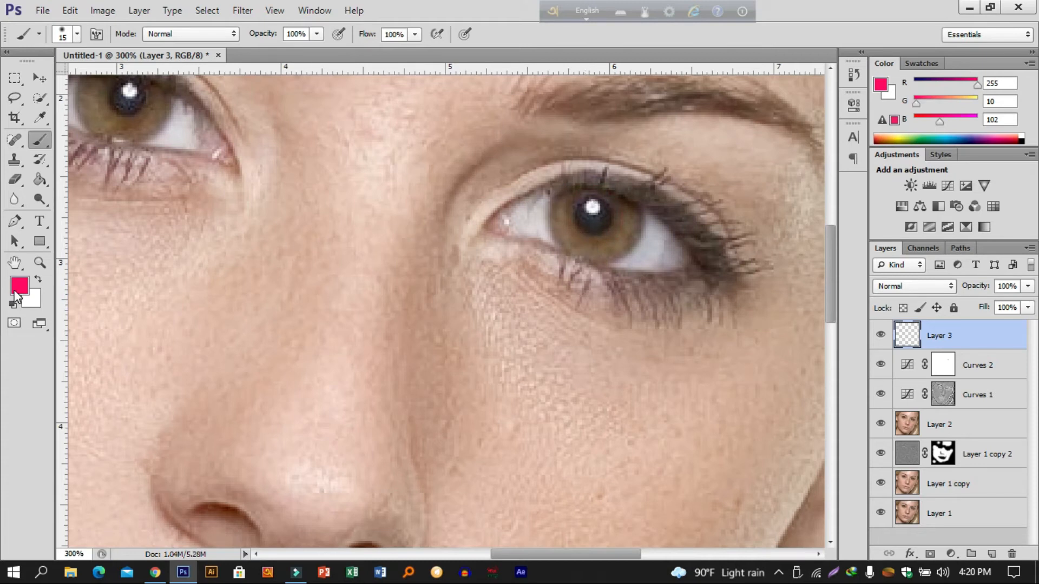
Set the foreground colour to a deep blue, hex 064dc2
left_click(17, 290)
left_click(844, 186)
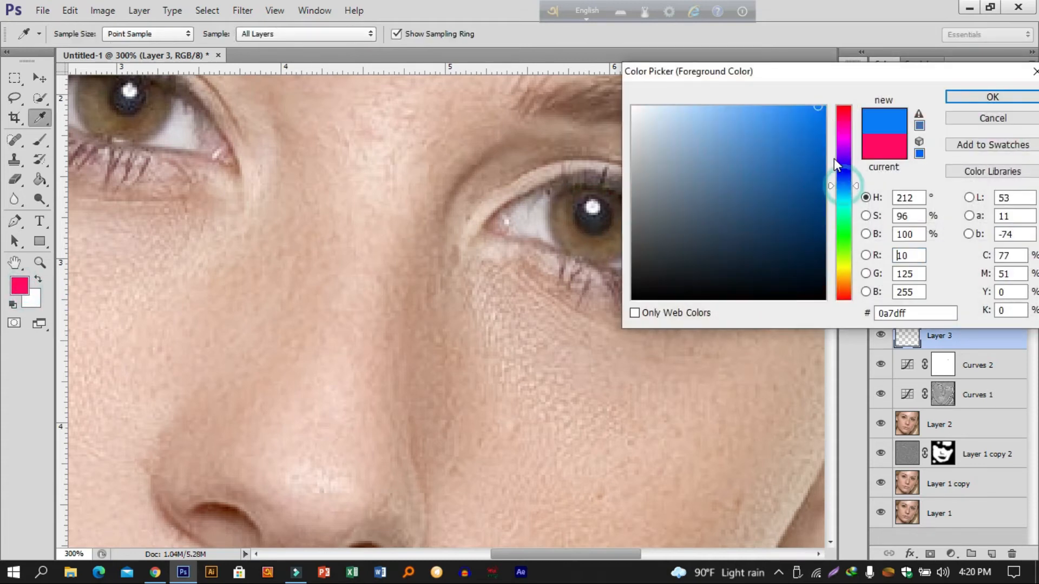
left_click(844, 183)
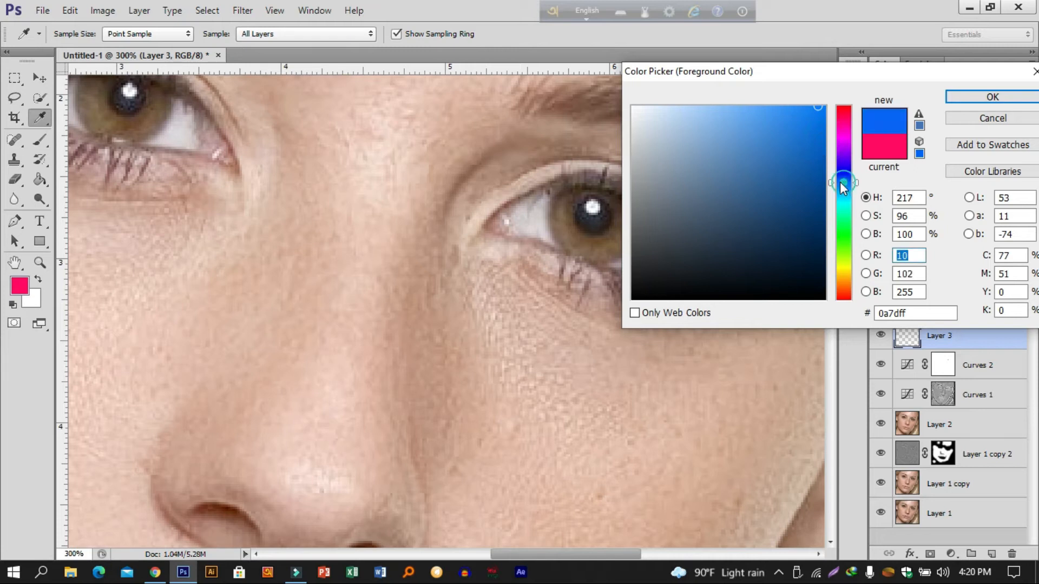
left_click(819, 152)
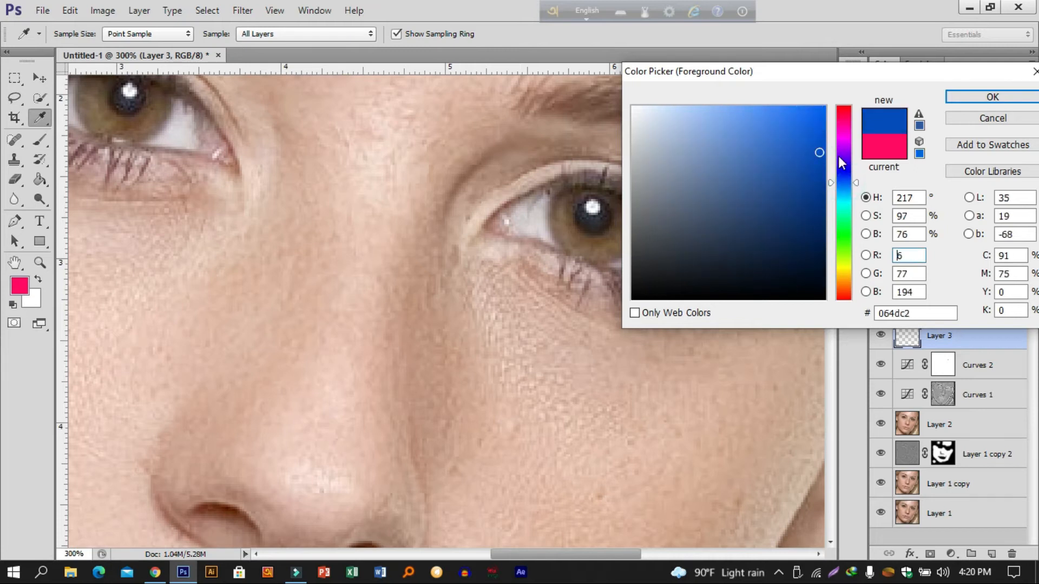
left_click(987, 97)
Paint both irises and pupils solid blue on Layer 3 with the 15 px Brush
mouse_move(621, 220)
left_mouse_down()
mouse_move(610, 241)
mouse_move(586, 236)
mouse_move(592, 211)
mouse_move(618, 212)
mouse_move(598, 218)
mouse_move(591, 202)
mouse_move(574, 205)
mouse_move(580, 231)
mouse_move(603, 244)
mouse_move(589, 245)
mouse_move(560, 225)
mouse_move(560, 206)
mouse_move(582, 200)
mouse_move(573, 241)
mouse_move(599, 250)
mouse_move(629, 214)
left_mouse_up()
mouse_move(608, 251)
left_mouse_down()
mouse_move(598, 243)
mouse_move(631, 232)
mouse_move(637, 292)
left_mouse_up()
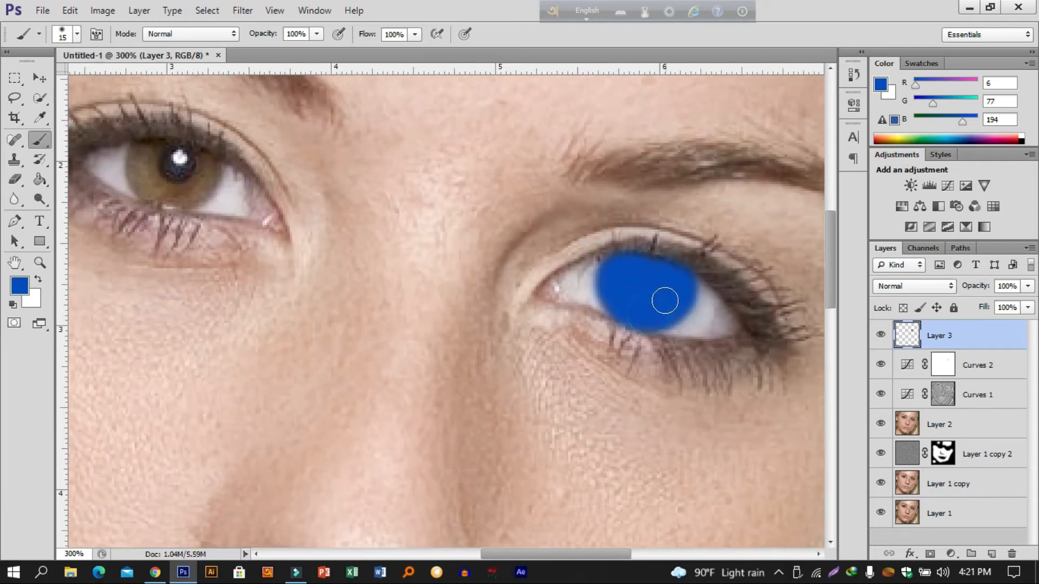
left_click_drag(642, 320, 755, 401)
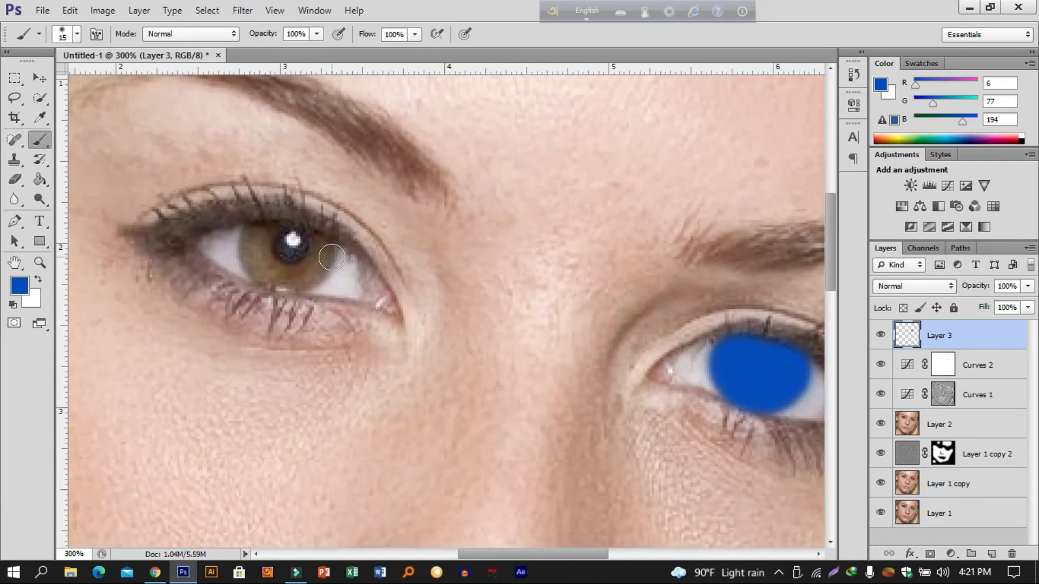
mouse_move(322, 250)
left_mouse_down()
mouse_move(291, 278)
mouse_move(268, 271)
mouse_move(248, 242)
mouse_move(301, 236)
mouse_move(278, 245)
mouse_move(313, 250)
mouse_move(307, 237)
mouse_move(280, 248)
mouse_move(290, 260)
mouse_move(271, 238)
mouse_move(289, 231)
mouse_move(269, 229)
mouse_move(249, 260)
mouse_move(289, 283)
mouse_move(312, 274)
left_mouse_up()
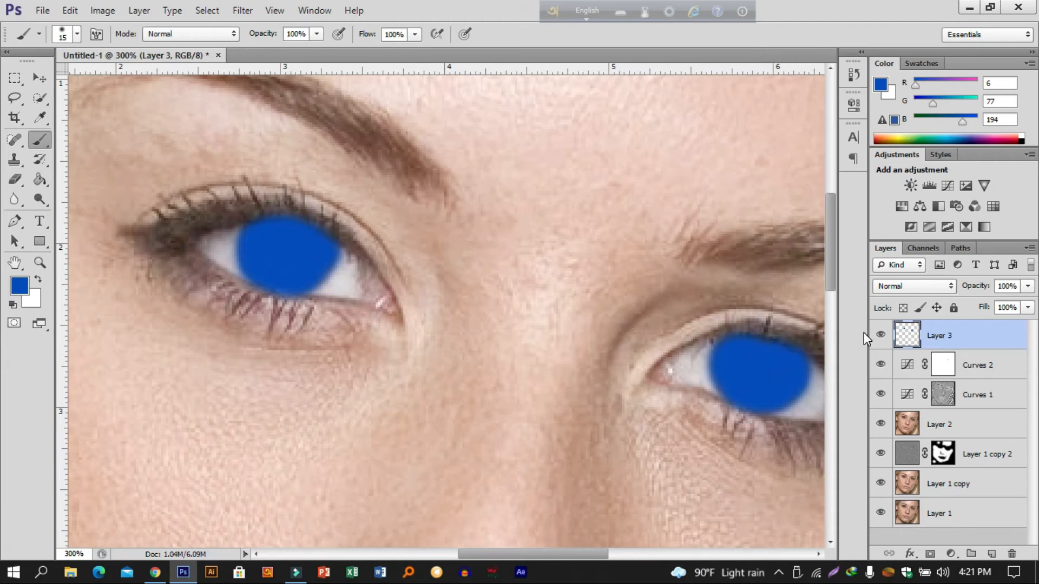
Set Layer 3's blend mode to Overlay so the blue tints the eyes
key("ctrl+1")
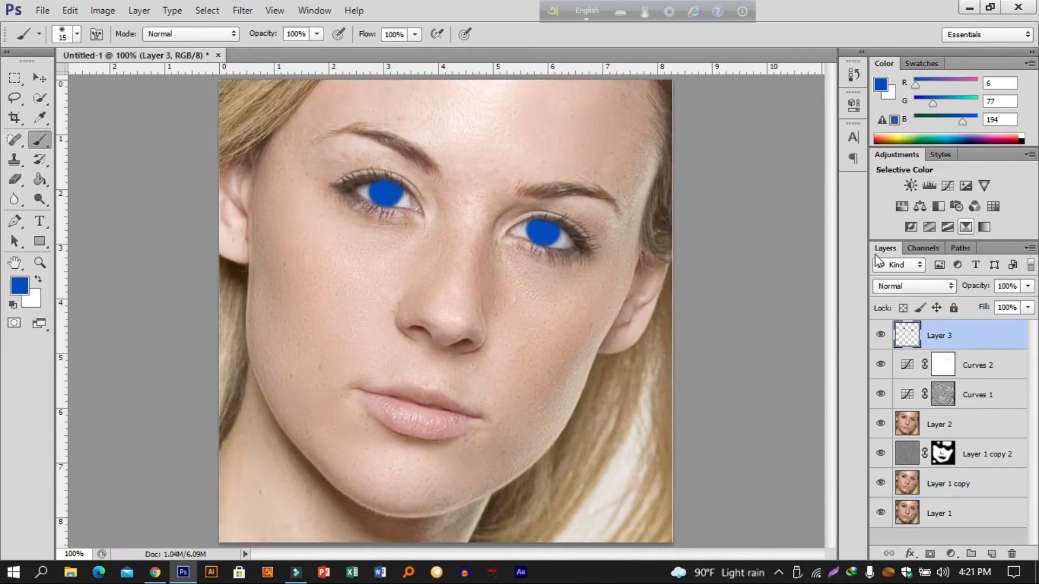
left_click(920, 286)
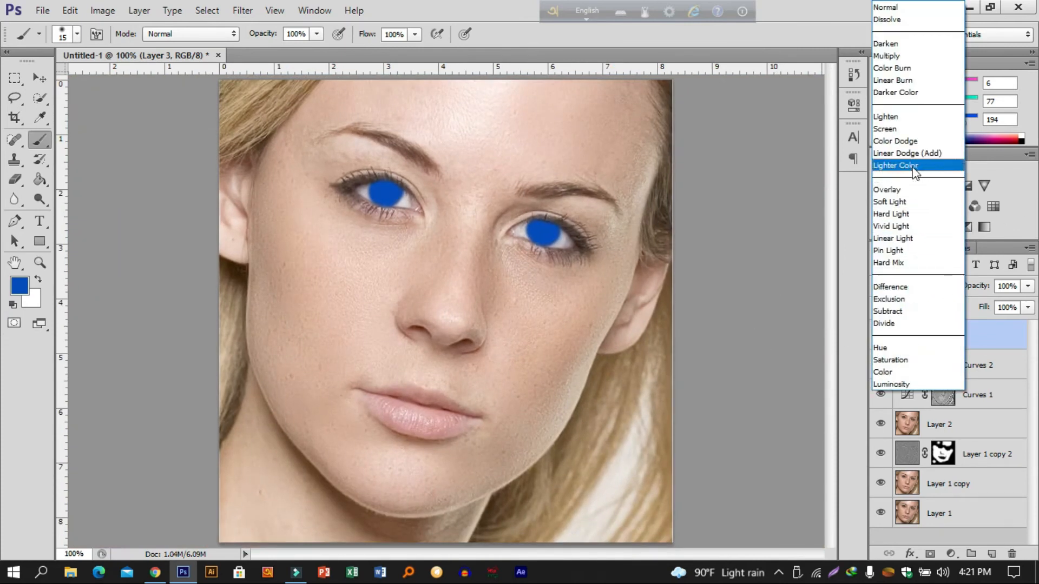
left_click(913, 191)
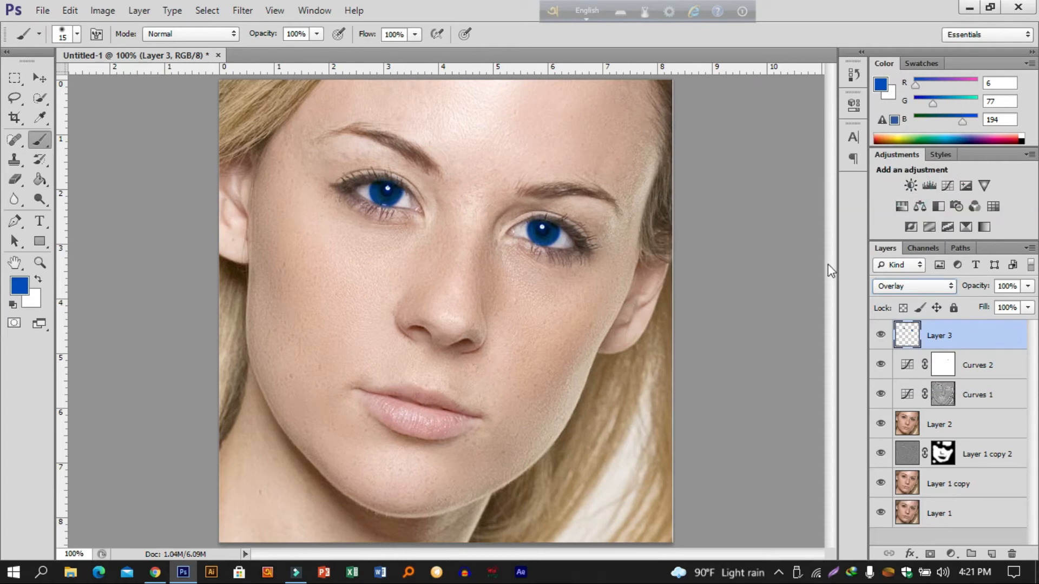
key("e")
key("ctrl+plus")
key("ctrl+minus")
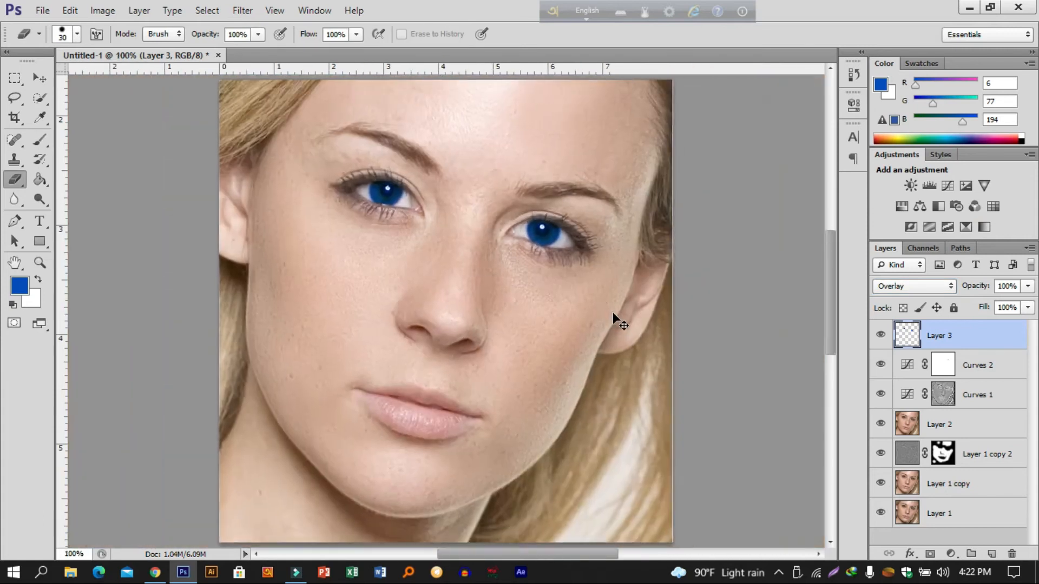
Set the foreground colour to pink (RGB 232, 30, 111) and create a new layer above Layer 3 for painting with the Brush
left_click(24, 291)
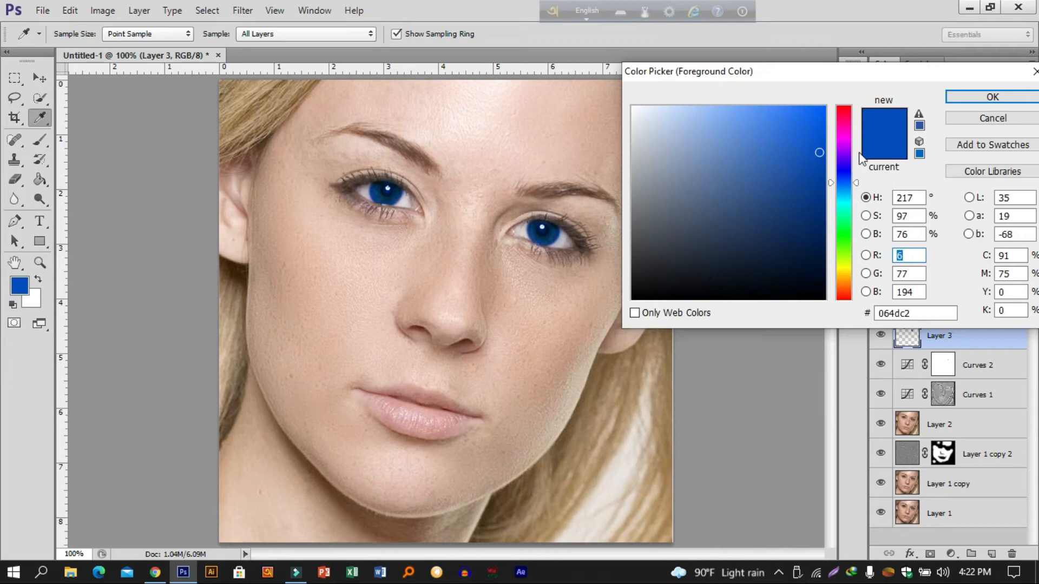
left_click(849, 120)
left_click_drag(821, 129, 821, 115)
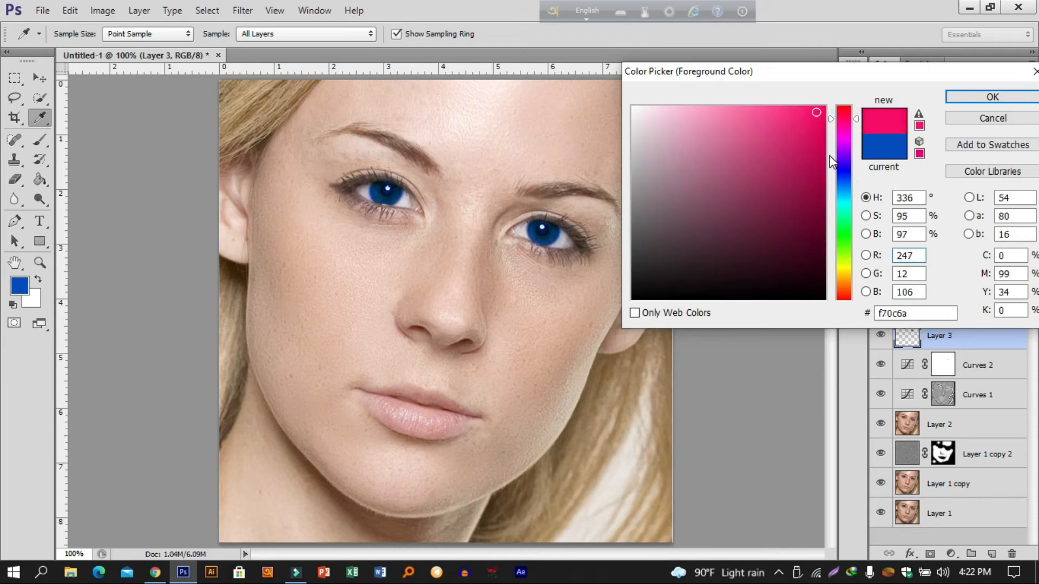
left_click_drag(813, 151, 799, 123)
left_click(992, 97)
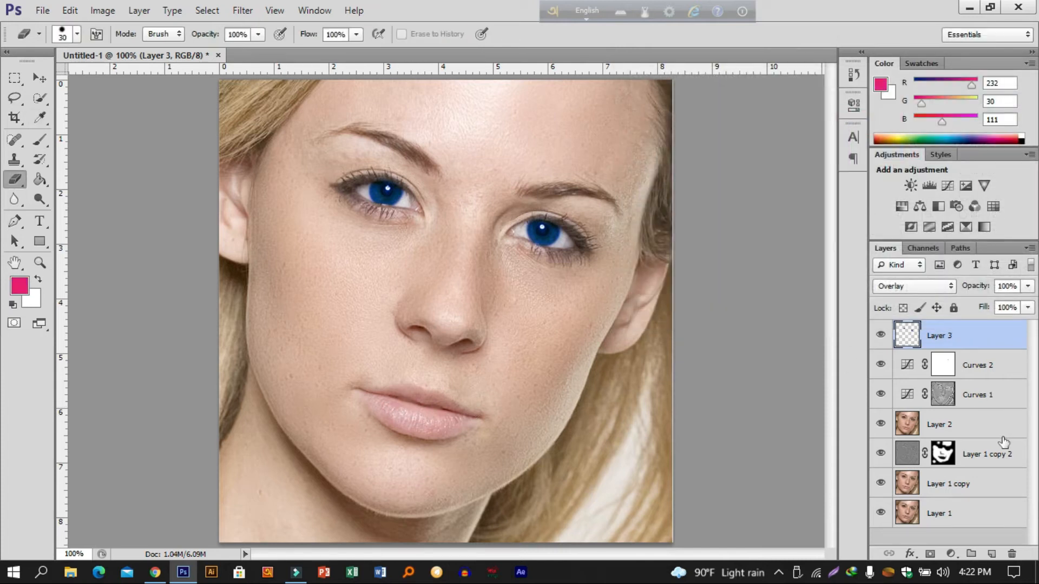
left_click(991, 553)
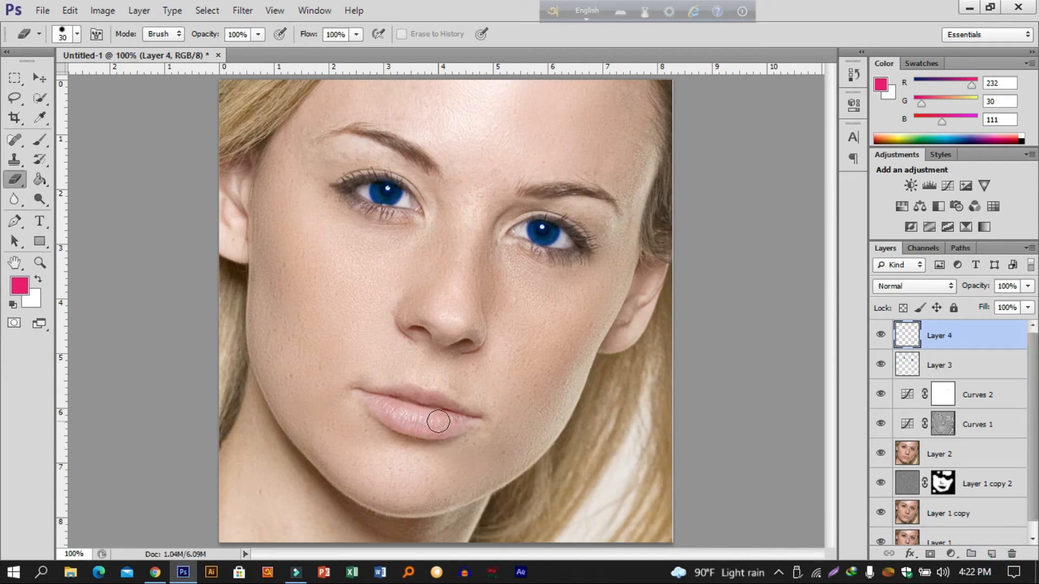
left_click(39, 140)
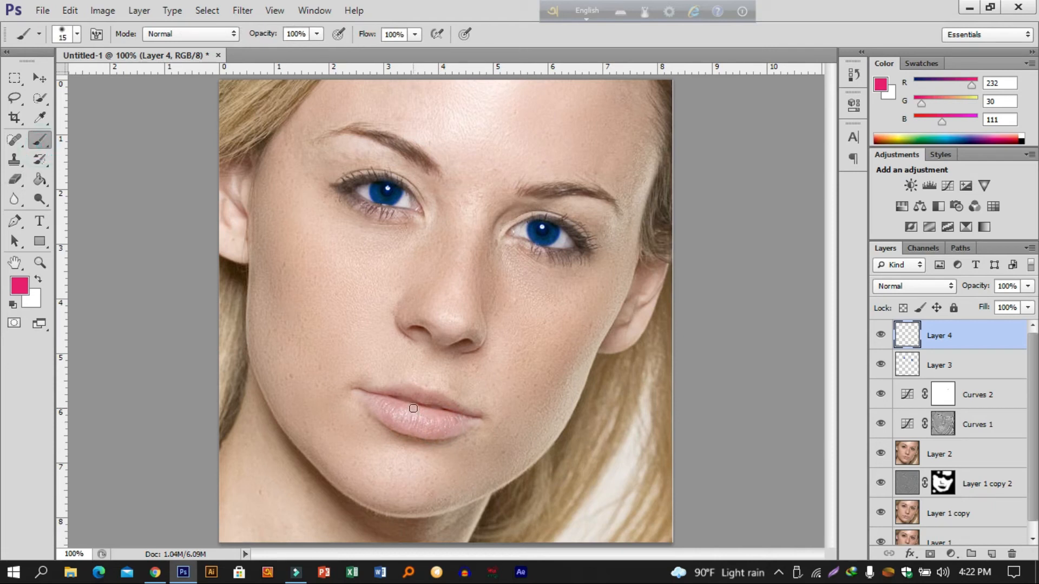
Paint the lips solid pink on Layer 4 with the 15 px Brush and erase the overspill below the mouth's right corner
left_click_drag(402, 404, 446, 407)
key("ctrl+plus")
key("ctrl+plus")
left_click_drag(466, 401, 474, 149)
mouse_move(430, 324)
left_mouse_down()
mouse_move(349, 305)
mouse_move(311, 318)
mouse_move(313, 330)
mouse_move(379, 338)
mouse_move(323, 342)
mouse_move(475, 365)
mouse_move(328, 356)
mouse_move(454, 379)
mouse_move(322, 370)
mouse_move(469, 404)
mouse_move(393, 404)
mouse_move(326, 382)
mouse_move(384, 399)
mouse_move(490, 384)
mouse_move(442, 337)
mouse_move(555, 390)
mouse_move(424, 407)
mouse_move(519, 403)
mouse_move(454, 436)
mouse_move(392, 441)
mouse_move(307, 413)
mouse_move(268, 361)
mouse_move(341, 395)
mouse_move(433, 403)
mouse_move(438, 417)
mouse_move(319, 399)
mouse_move(510, 388)
left_mouse_up()
mouse_move(318, 311)
left_mouse_down()
mouse_move(254, 319)
mouse_move(311, 344)
mouse_move(279, 334)
mouse_move(322, 367)
mouse_move(276, 340)
mouse_move(299, 376)
mouse_move(277, 392)
left_mouse_up()
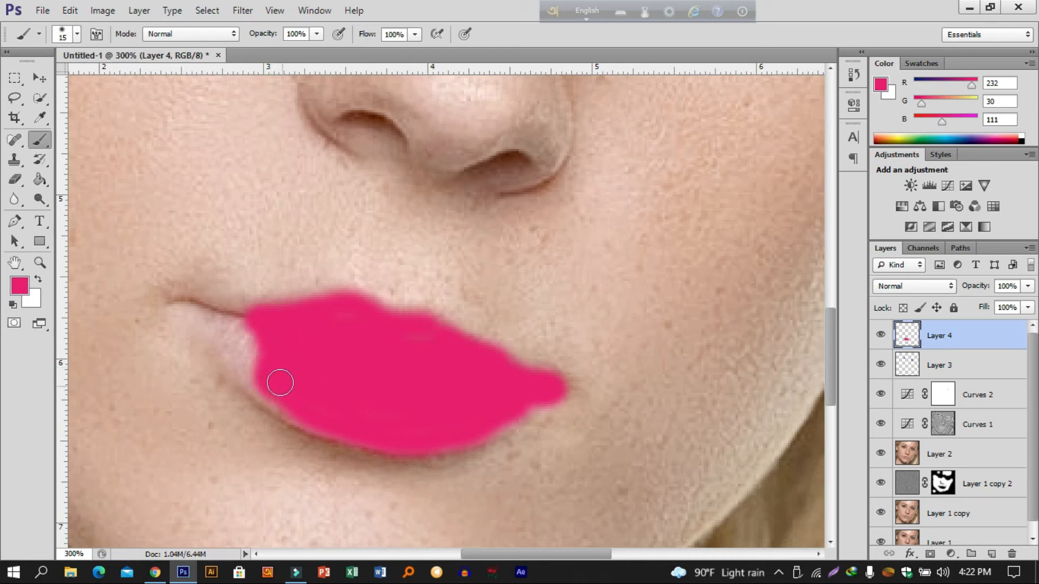
mouse_move(268, 341)
left_mouse_down()
mouse_move(236, 331)
mouse_move(271, 384)
mouse_move(247, 358)
mouse_move(255, 375)
mouse_move(313, 422)
left_mouse_up()
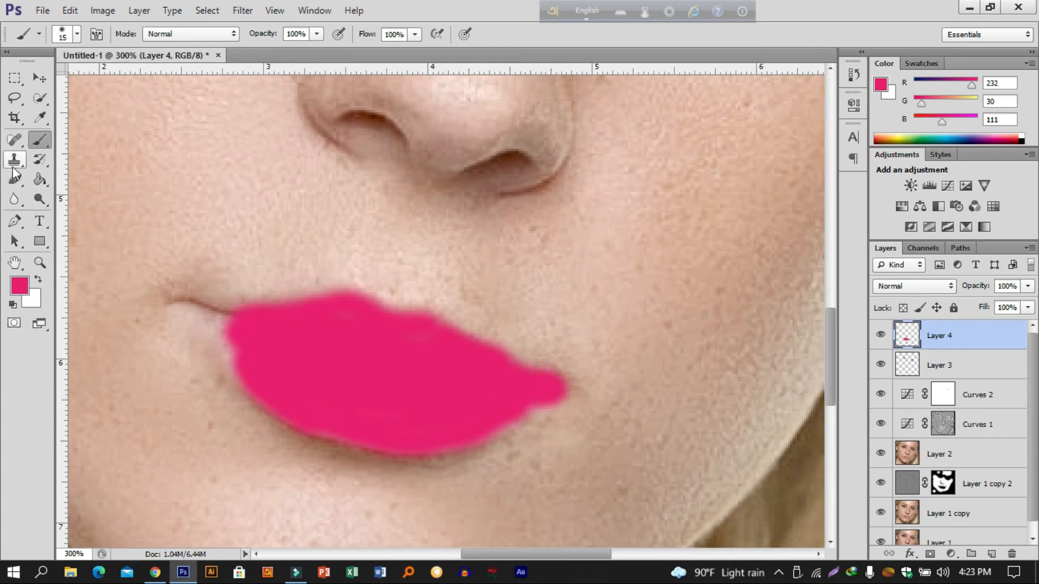
left_click(21, 185)
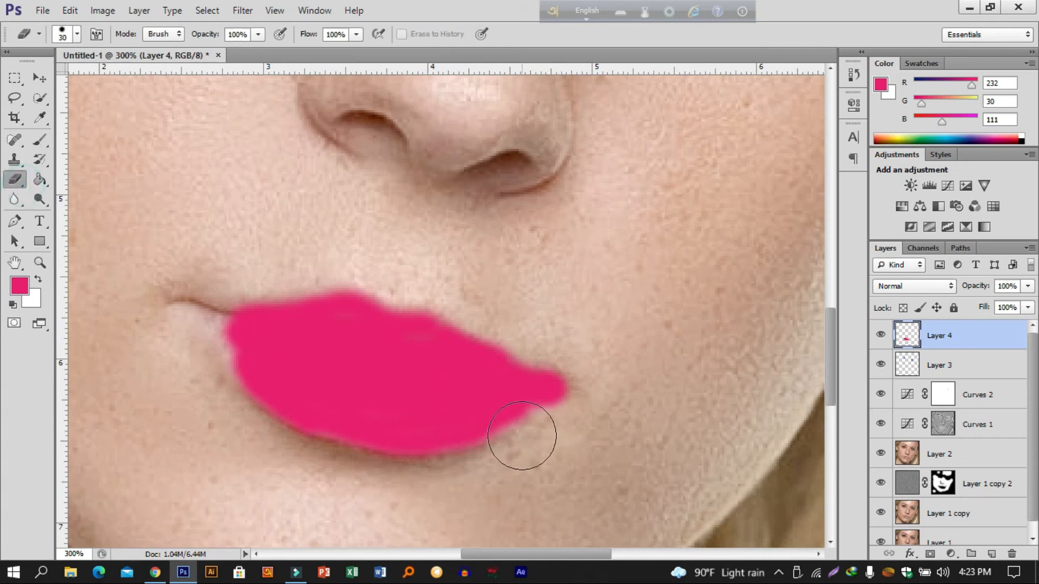
left_click_drag(531, 457, 590, 419)
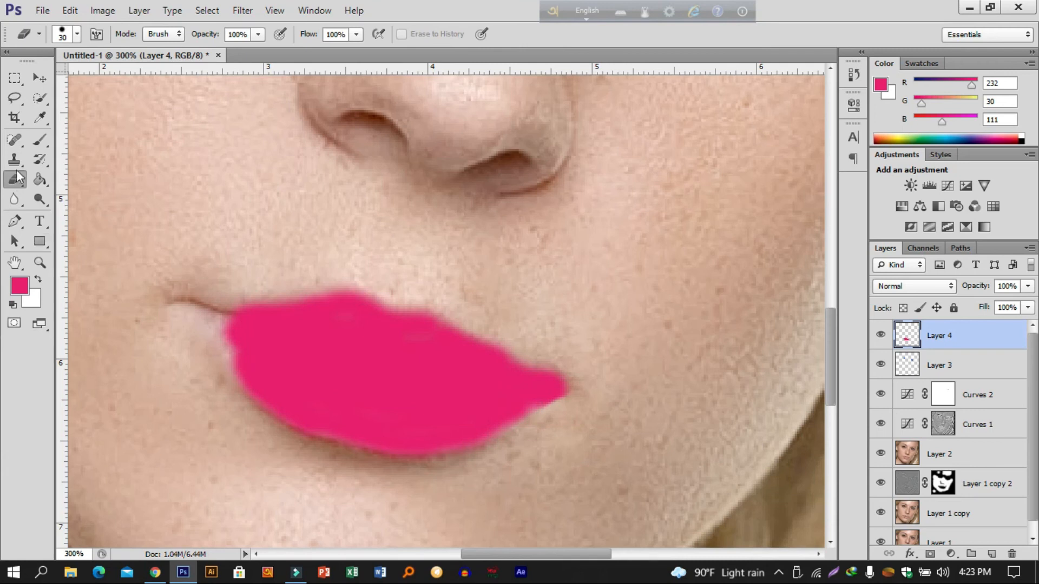
Reduce the Brush to 5 px and extend the pink into the mouth's left corner and along the adjoining lip edge
left_click(38, 141)
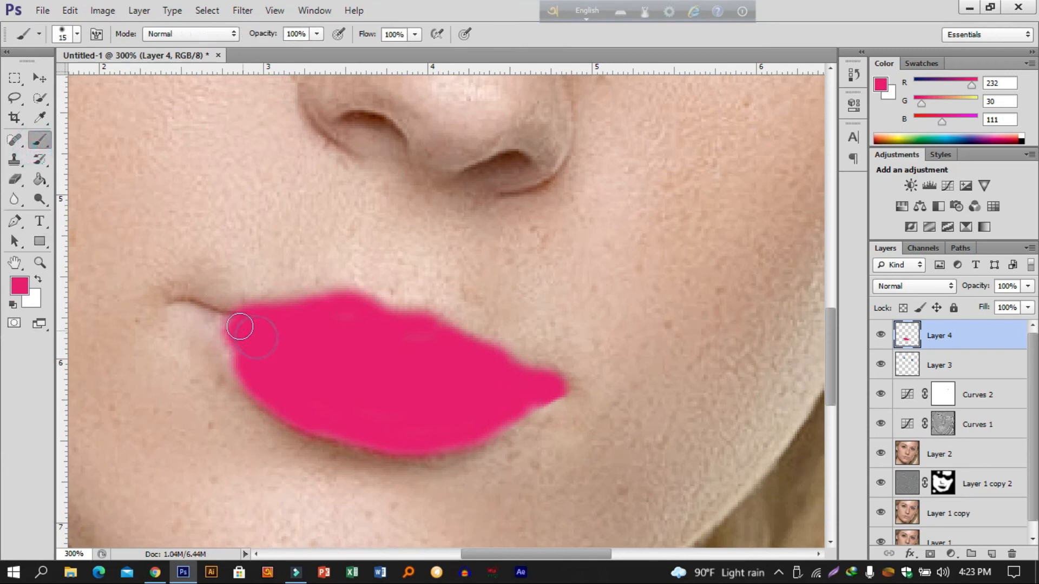
key("bracketleft")
key("bracketleft")
key("bracketleft")
left_click(223, 317)
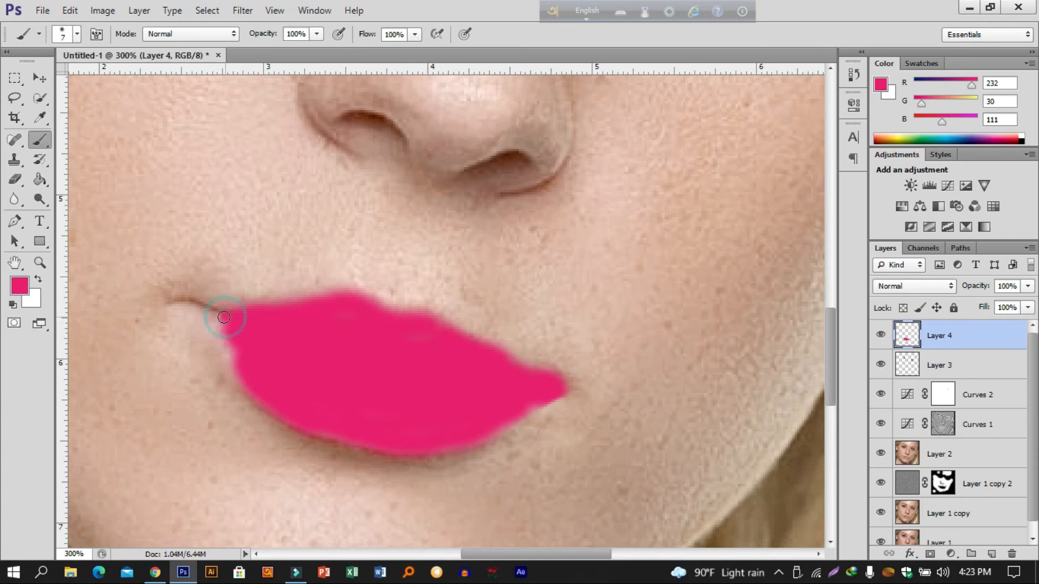
key("bracketleft")
key("bracketleft")
mouse_move(223, 318)
left_mouse_down()
mouse_move(172, 299)
mouse_move(182, 305)
left_mouse_up()
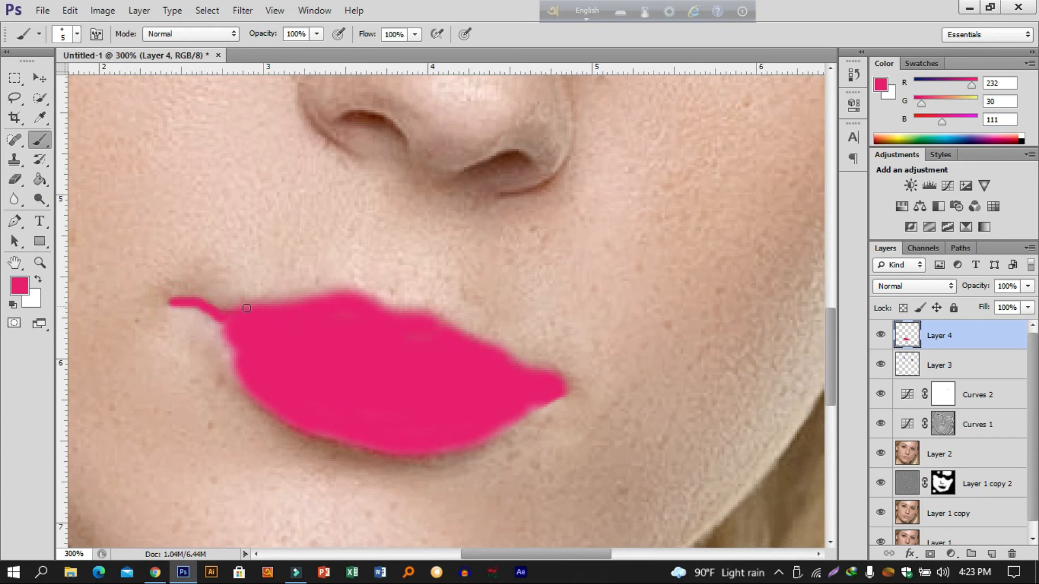
mouse_move(221, 313)
left_mouse_down()
mouse_move(233, 314)
mouse_move(222, 314)
left_mouse_up()
left_click_drag(232, 342, 234, 355)
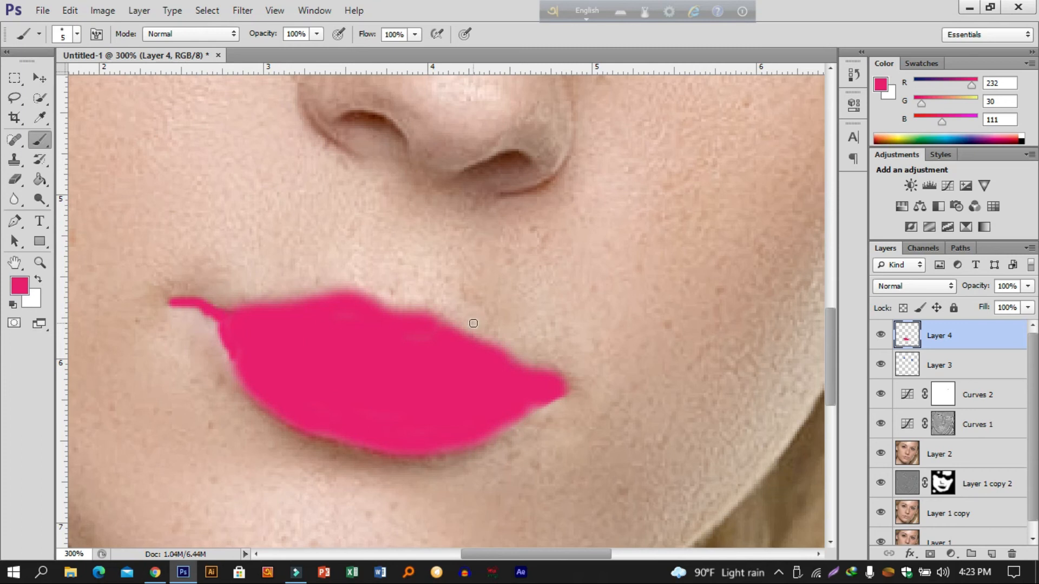
Compare blend modes on Layer 4 from Dissolve onward and set it to Soft Light for the lip colour
key("ctrl+minus")
key("ctrl+minus")
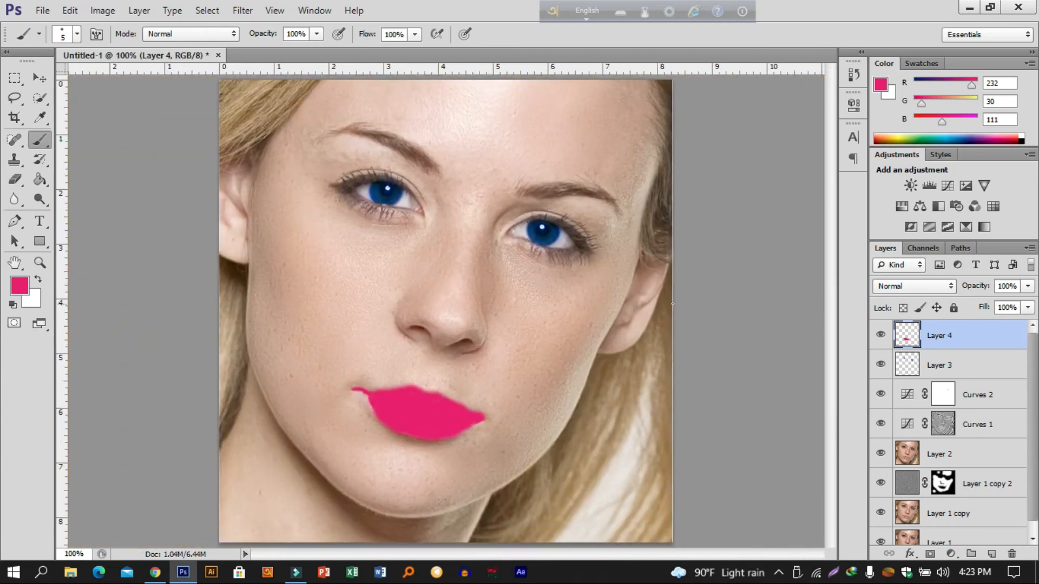
left_click(931, 287)
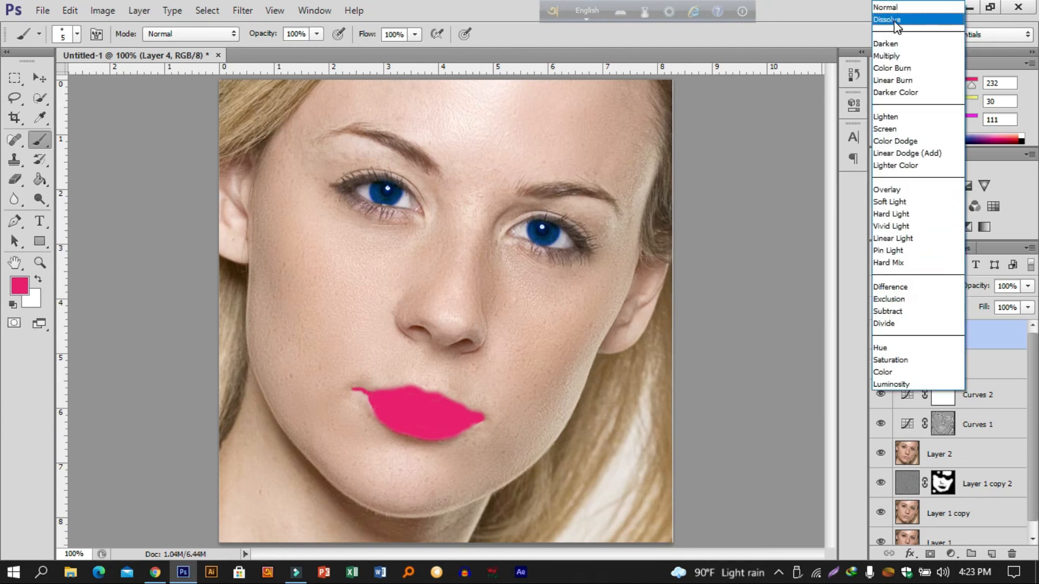
left_click(893, 22)
key("Down")
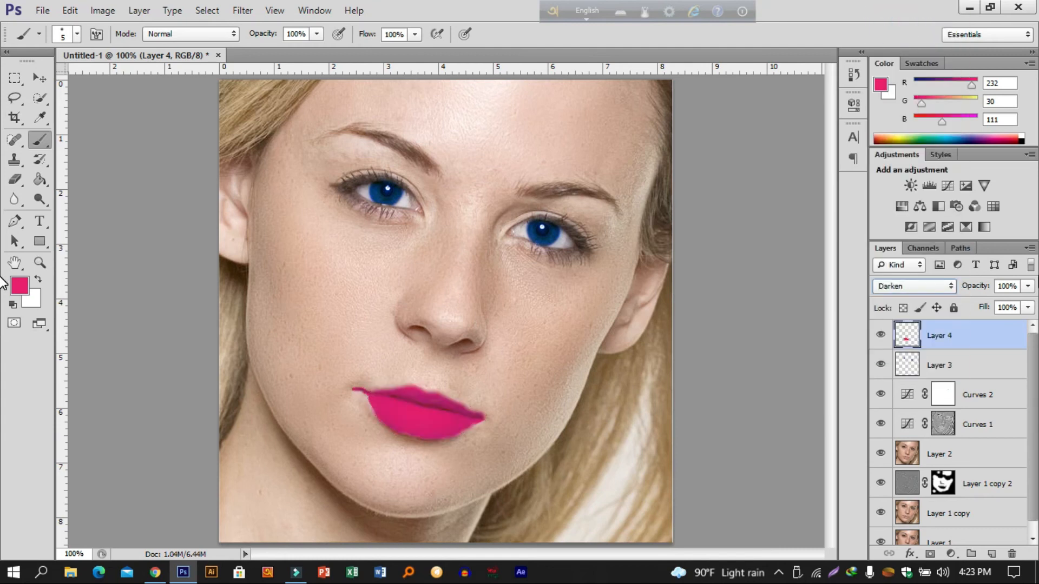
key("Down")
key("Down")
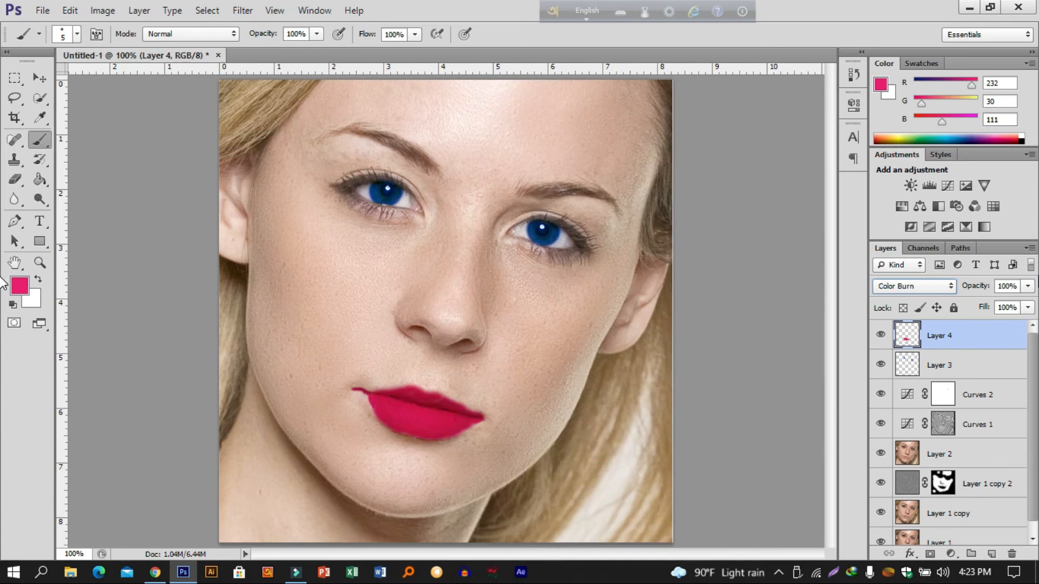
key("Down")
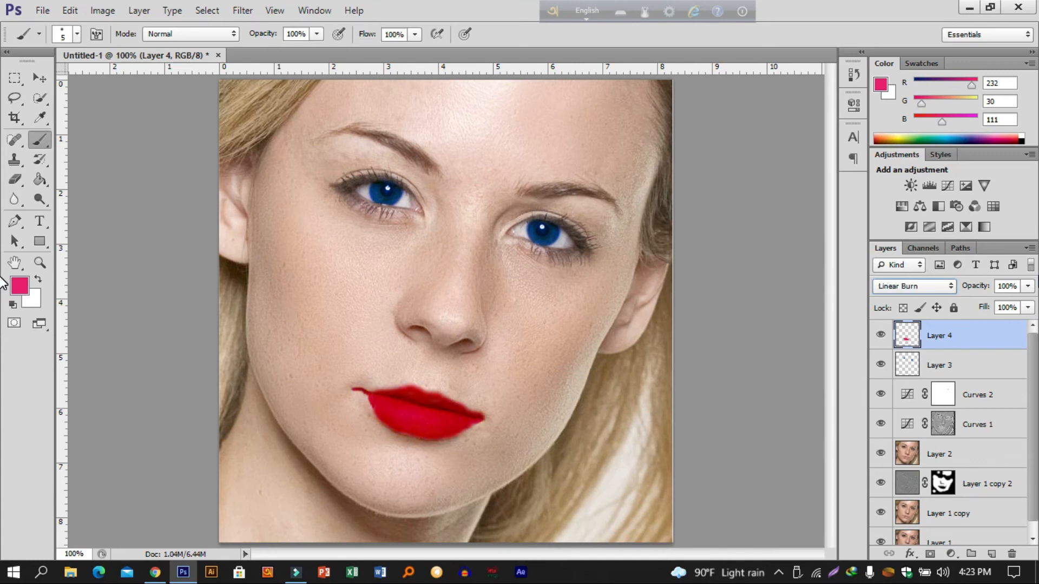
key("Down")
key("Down")
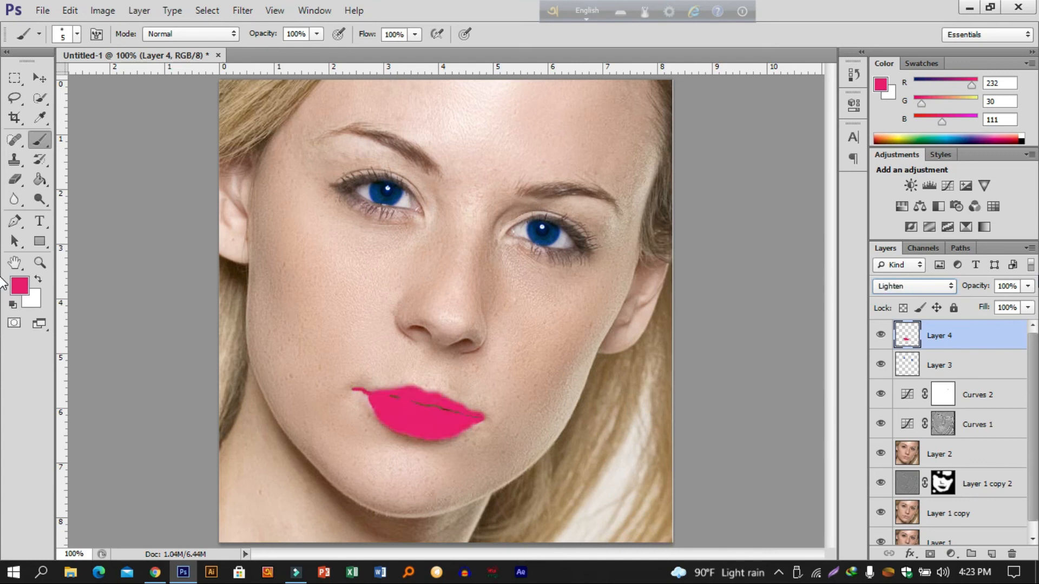
key("Down")
key("Down")
key("Down")
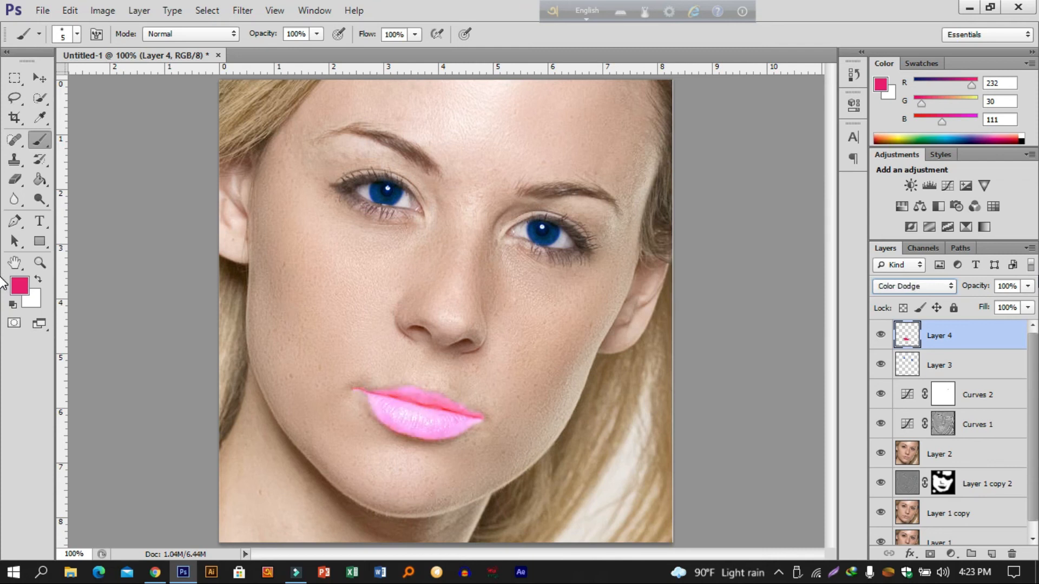
key("Down")
key("Down")
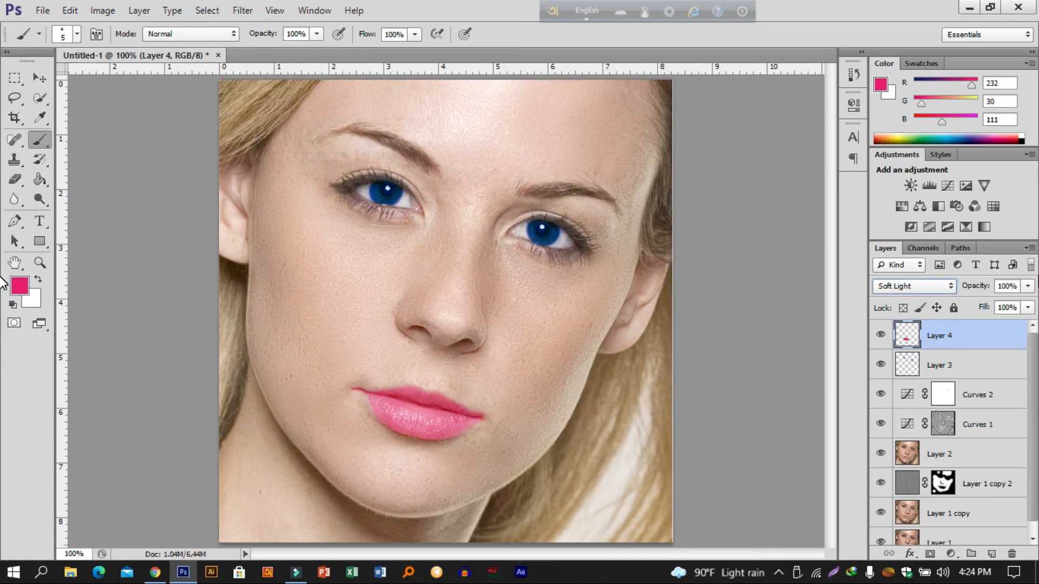
Erase the pink overspill below the mouth's right corner on Layer 4 with the 30 px Eraser
left_click(15, 180)
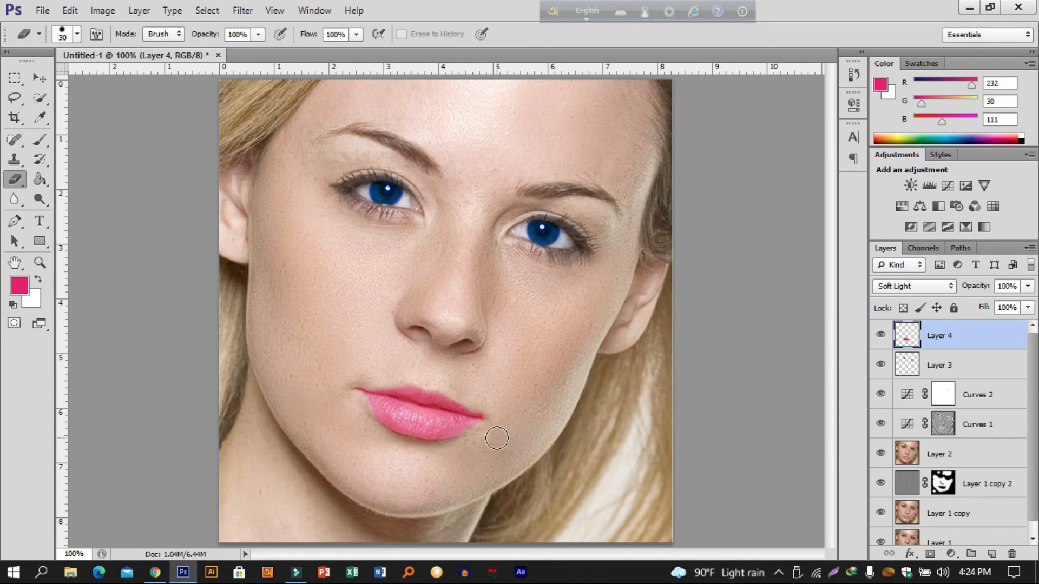
key("ctrl+plus")
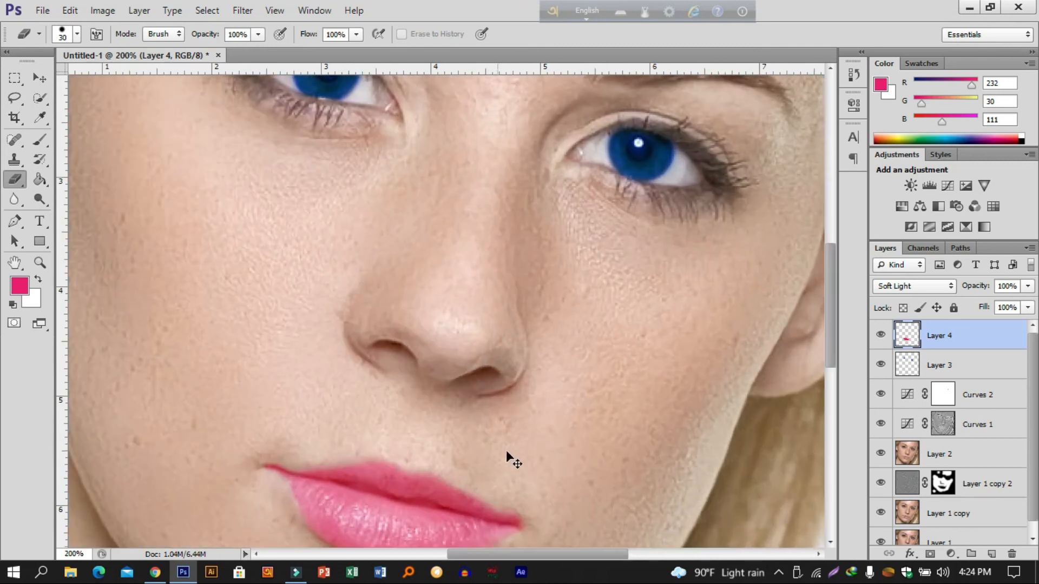
left_click_drag(577, 463, 539, 365)
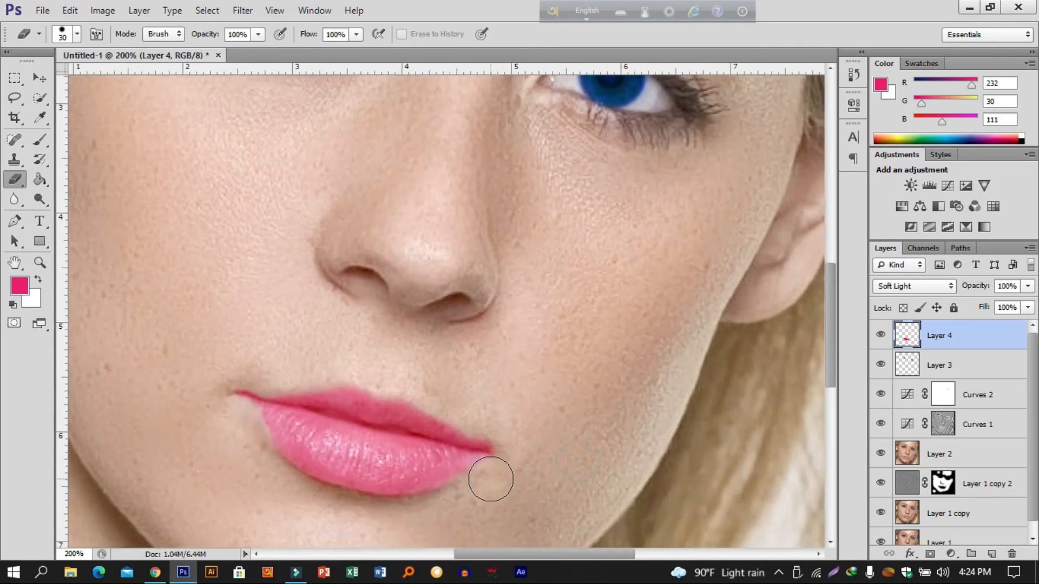
left_click(488, 478)
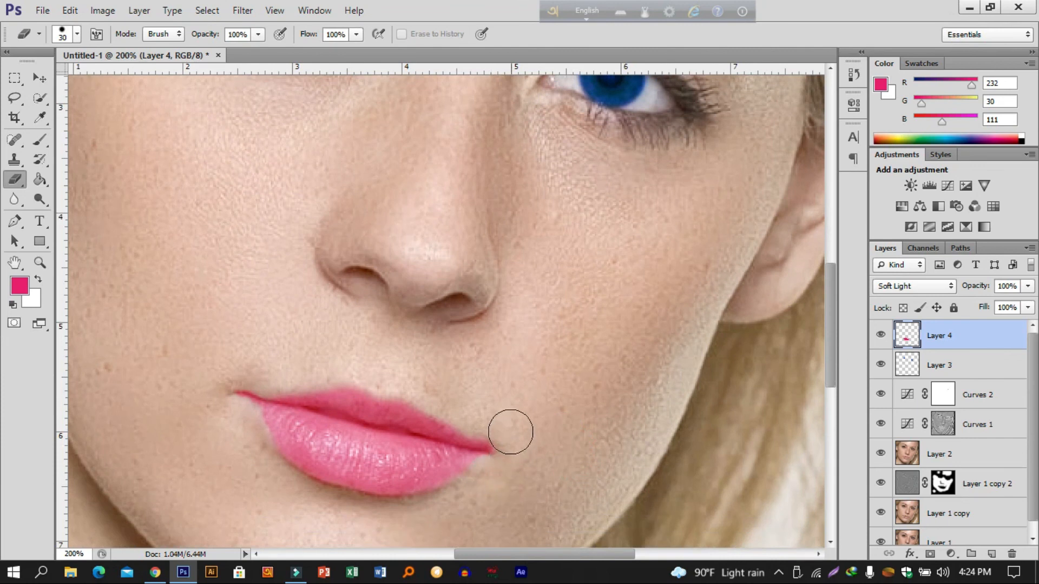
Clean the edge of the lip colour just above the mouth's right corner on Layer 4 with the 30 px Eraser
left_click(497, 426)
left_click(488, 421)
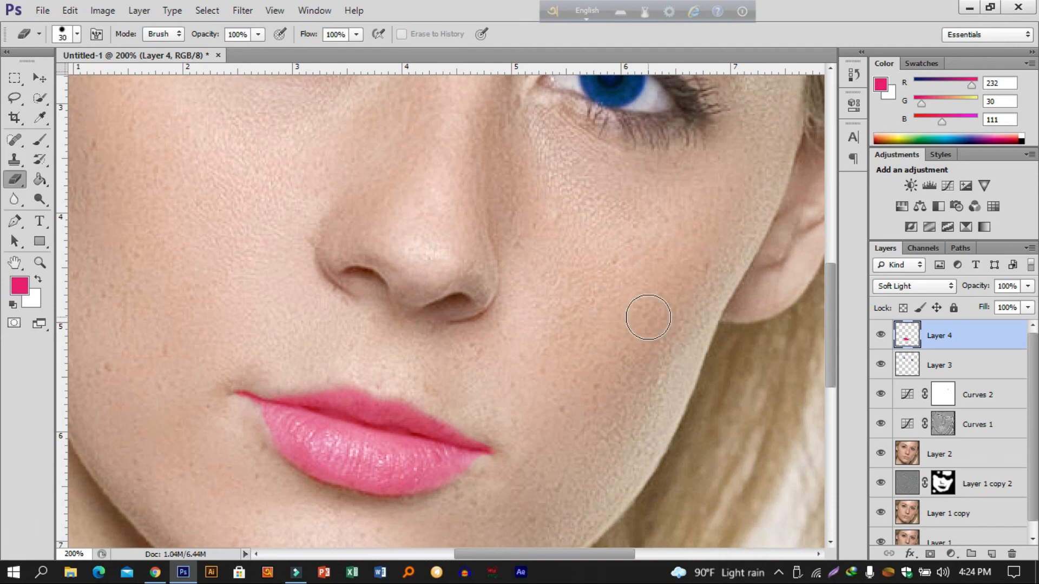
Group all layers from Layer 4 down to Layer 1 copy, and toggle the group's visibility off and on to compare with the original portrait
key("ctrl+minus")
key("ctrl+minus")
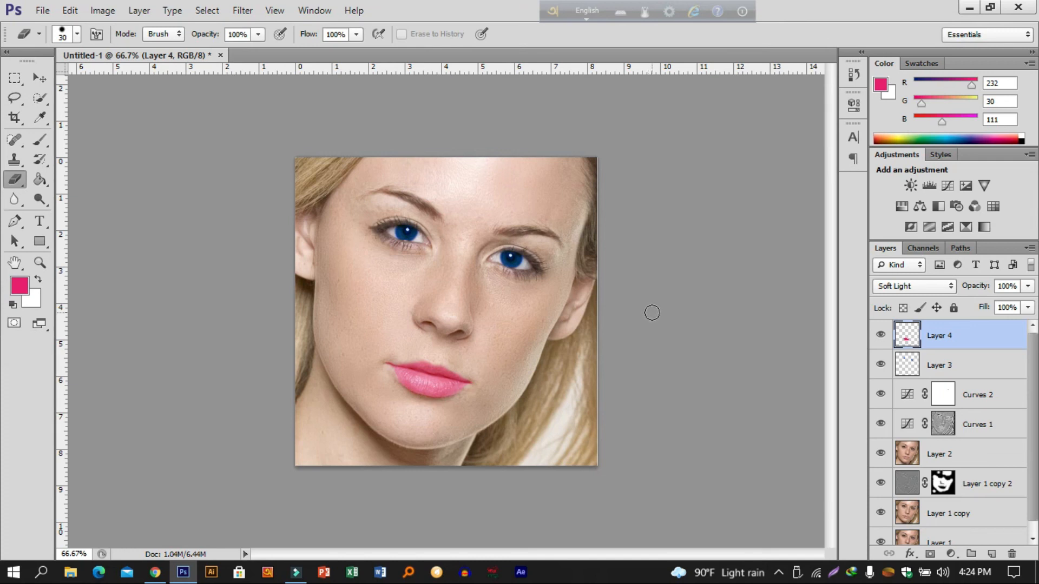
scroll(991, 374, "down", 1)
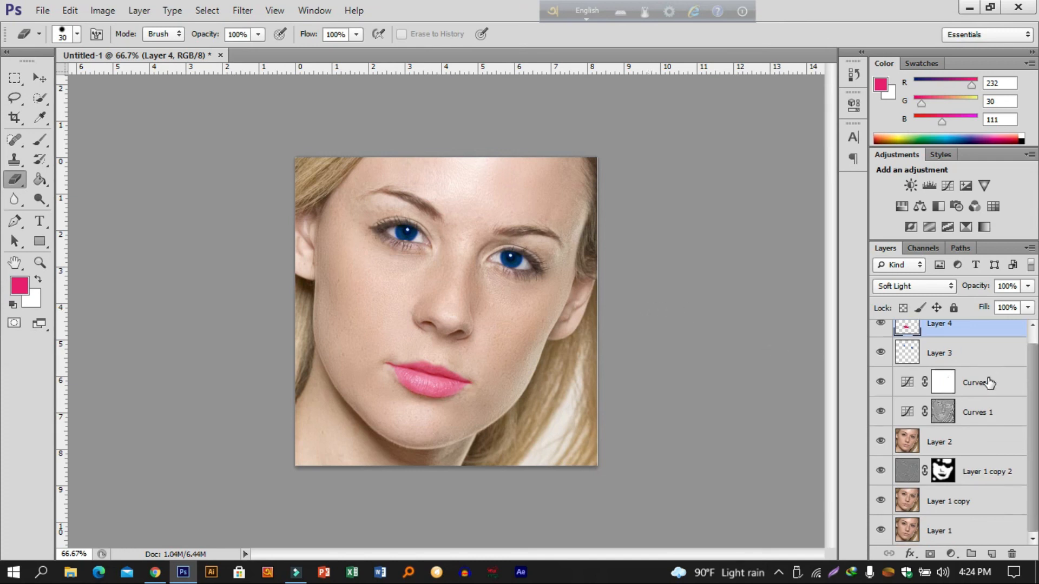
left_click(966, 502, "shift")
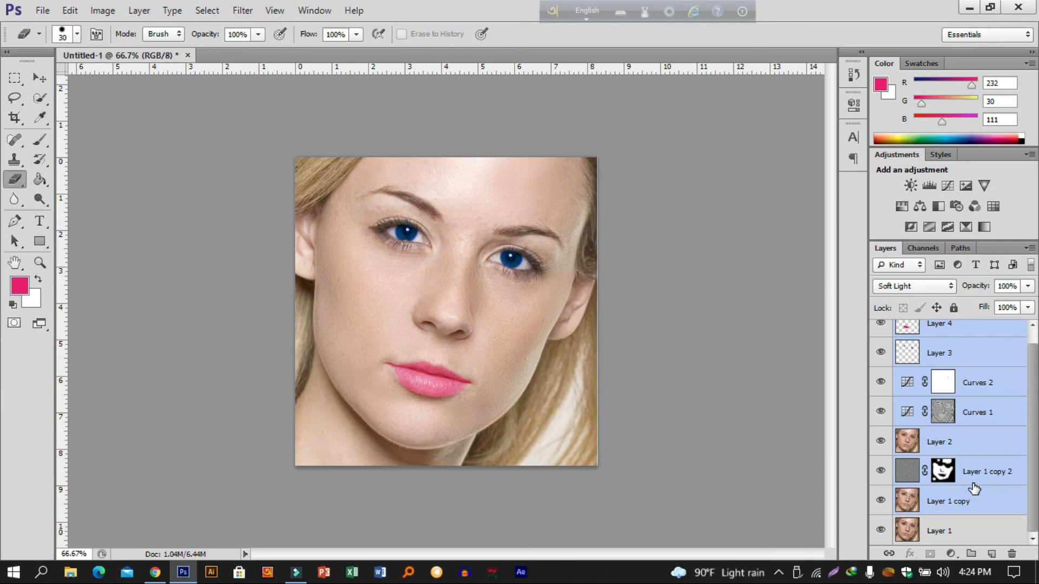
key("ctrl+g")
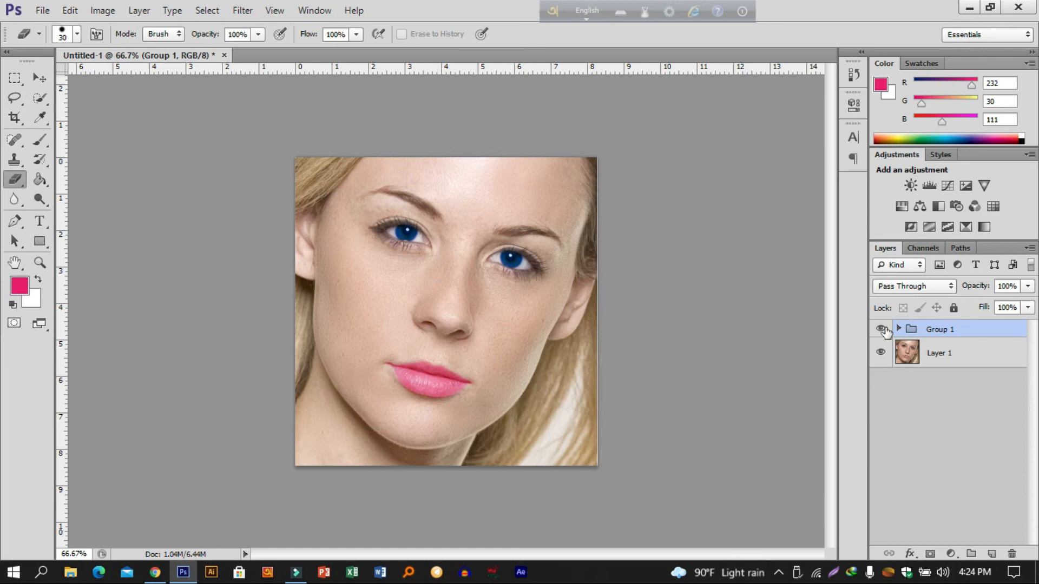
left_click(881, 329)
left_click(881, 329)
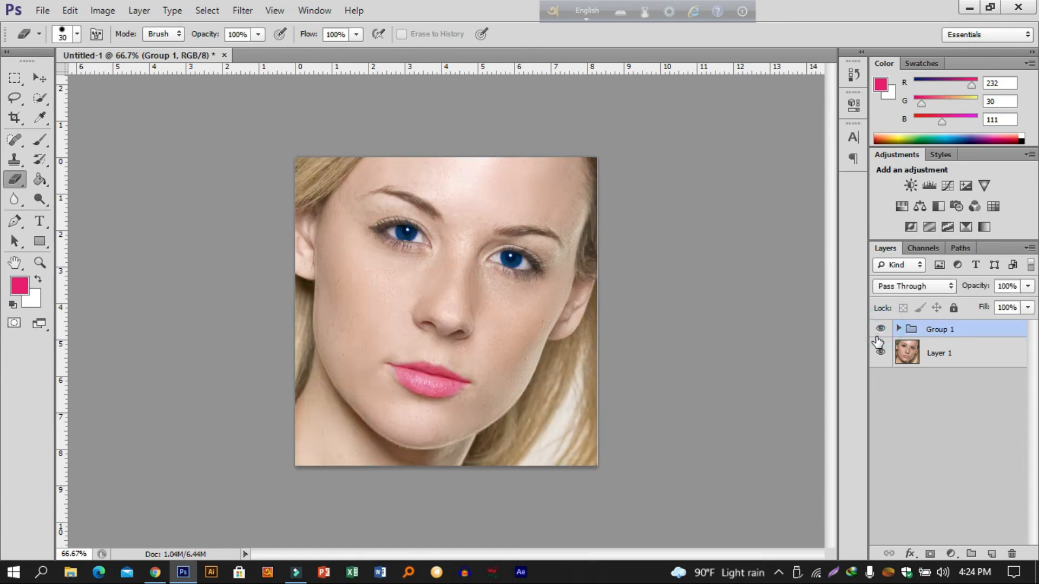